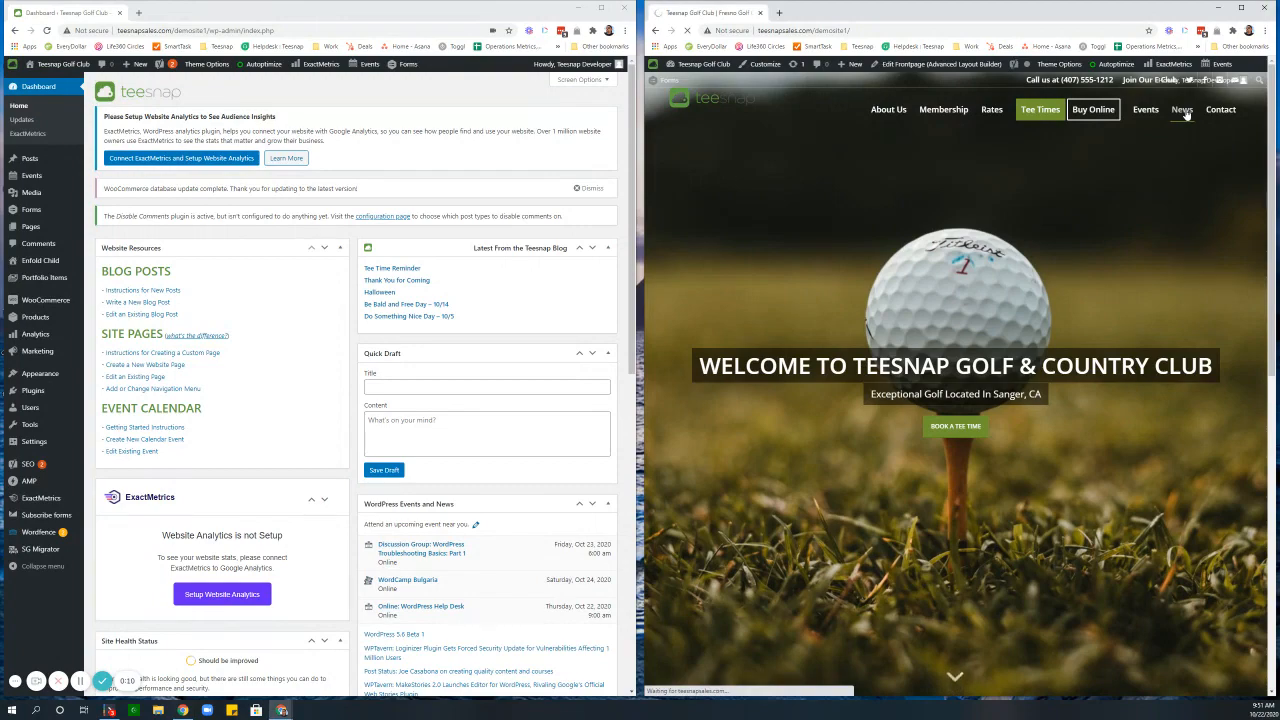
Step: Open the golf club site's News page and look through its published blog posts
{"action": "left_click", "coordinate": [1187, 115]}
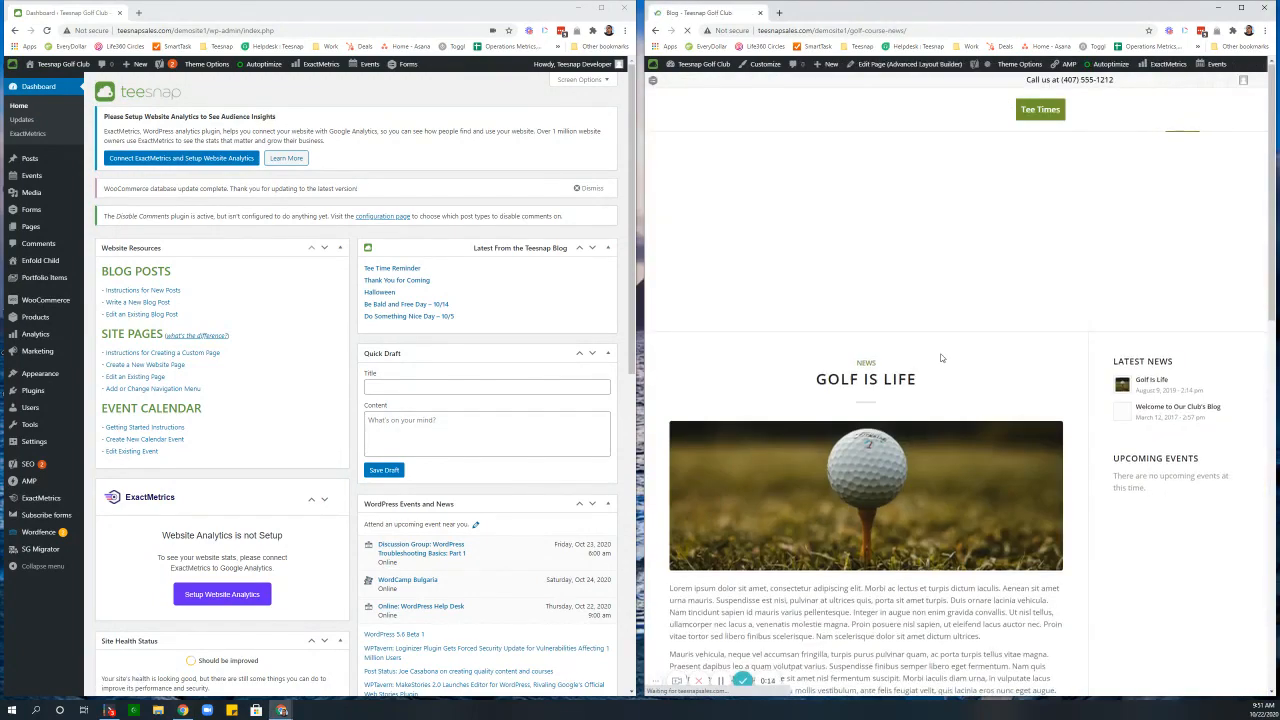
{"action": "scroll", "coordinate": [940, 355], "scroll_direction": "down", "scroll_amount": 3}
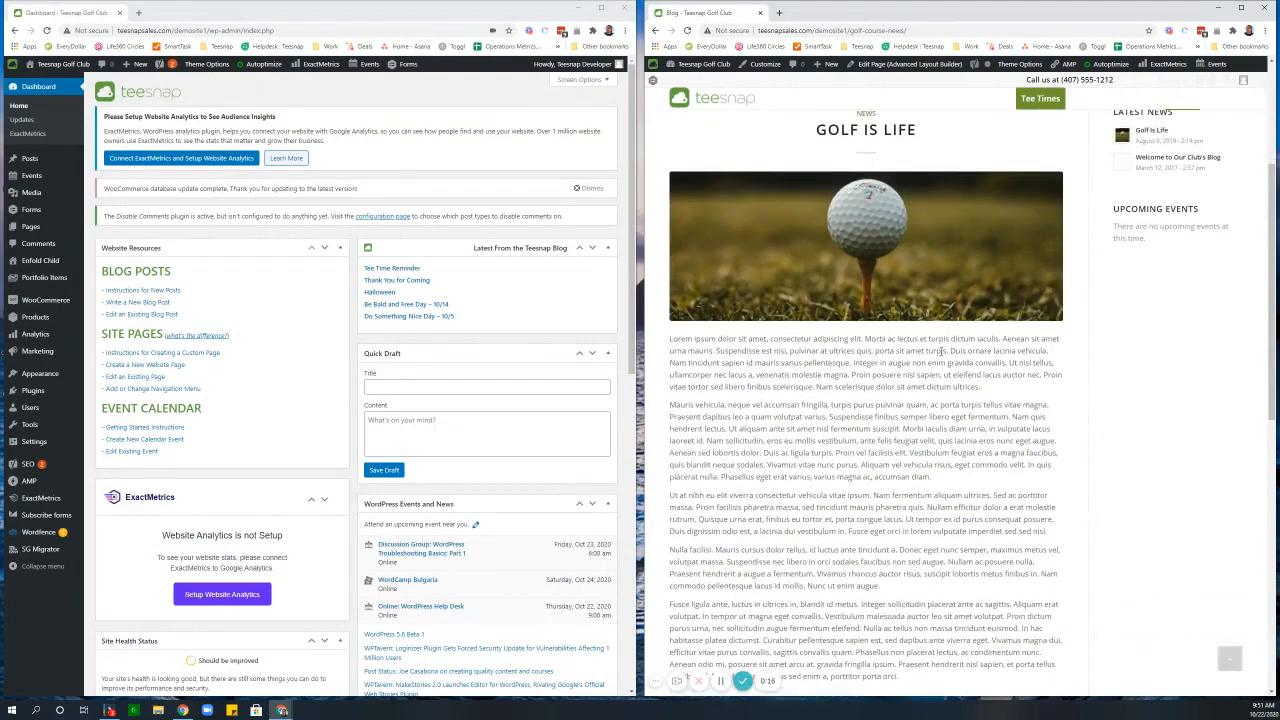
{"action": "scroll", "coordinate": [960, 360], "scroll_direction": "up", "scroll_amount": 3}
{"action": "scroll", "coordinate": [985, 371], "scroll_direction": "down", "scroll_amount": 1}
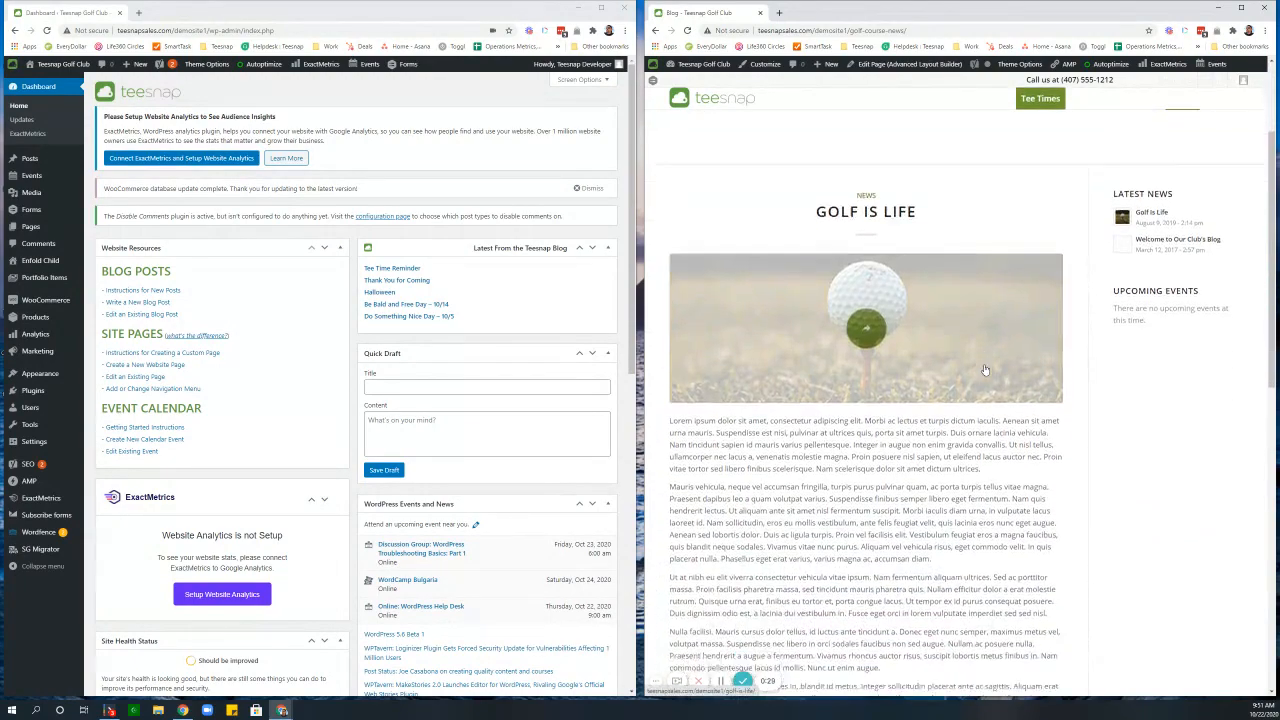
{"action": "scroll", "coordinate": [985, 370], "scroll_direction": "up", "scroll_amount": 2}
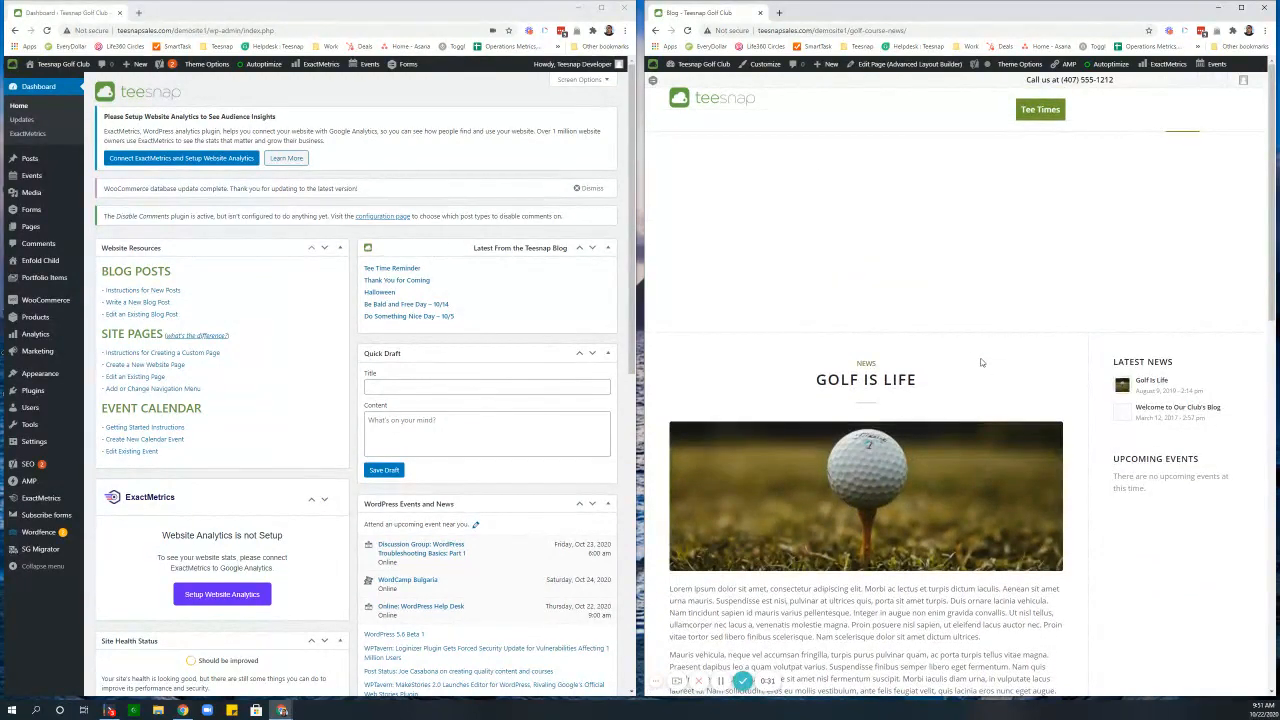
{"action": "scroll", "coordinate": [975, 366], "scroll_direction": "down", "scroll_amount": 4}
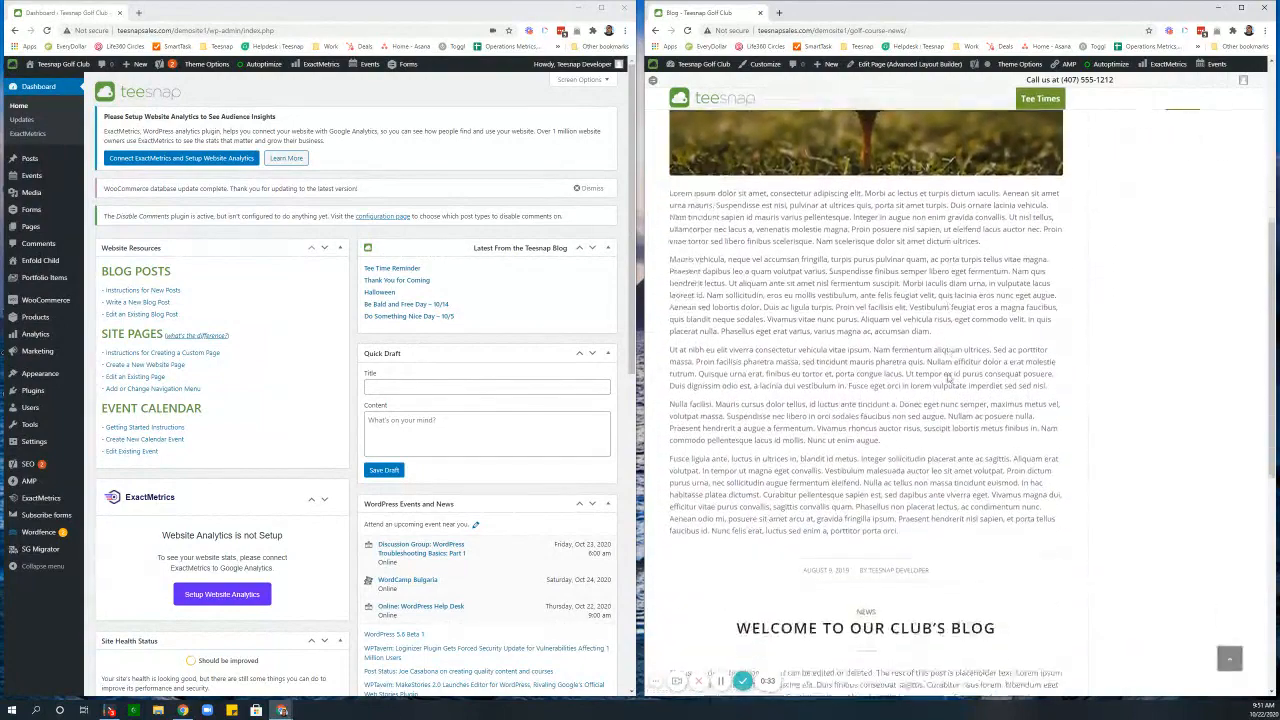
{"action": "scroll", "coordinate": [948, 378], "scroll_direction": "down", "scroll_amount": 3}
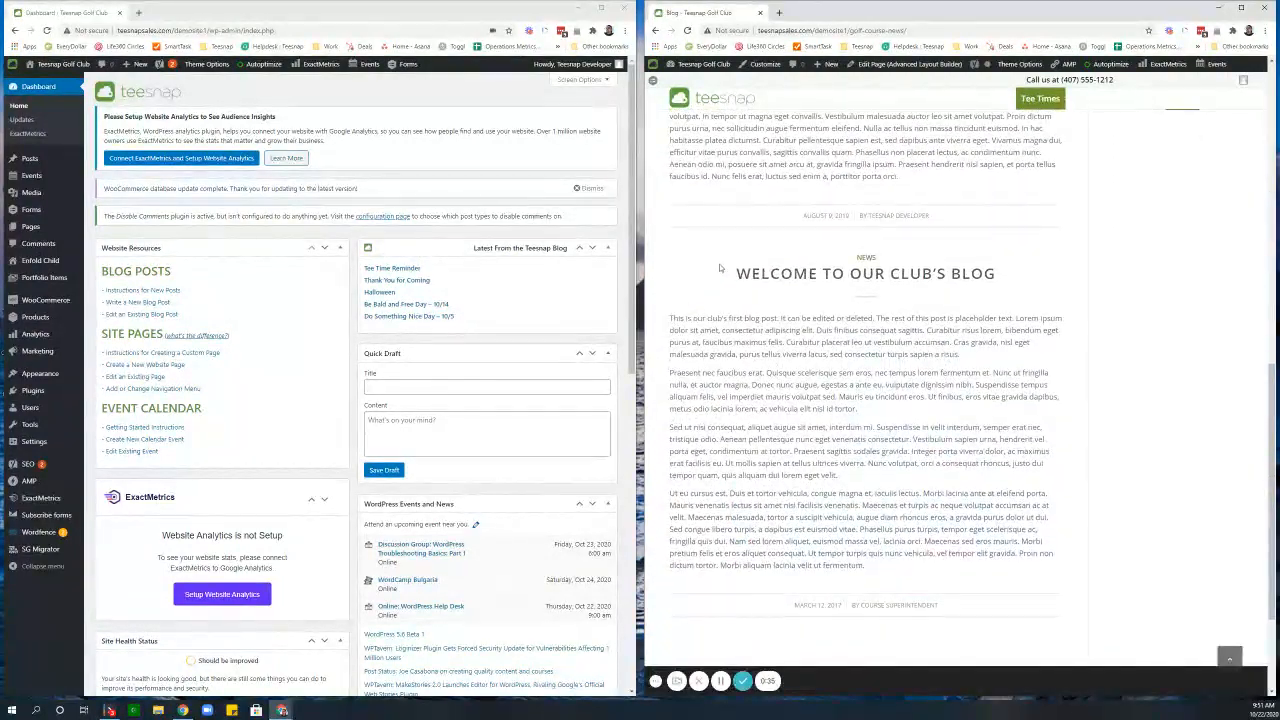
{"action": "scroll", "coordinate": [977, 295], "scroll_direction": "up", "scroll_amount": 4}
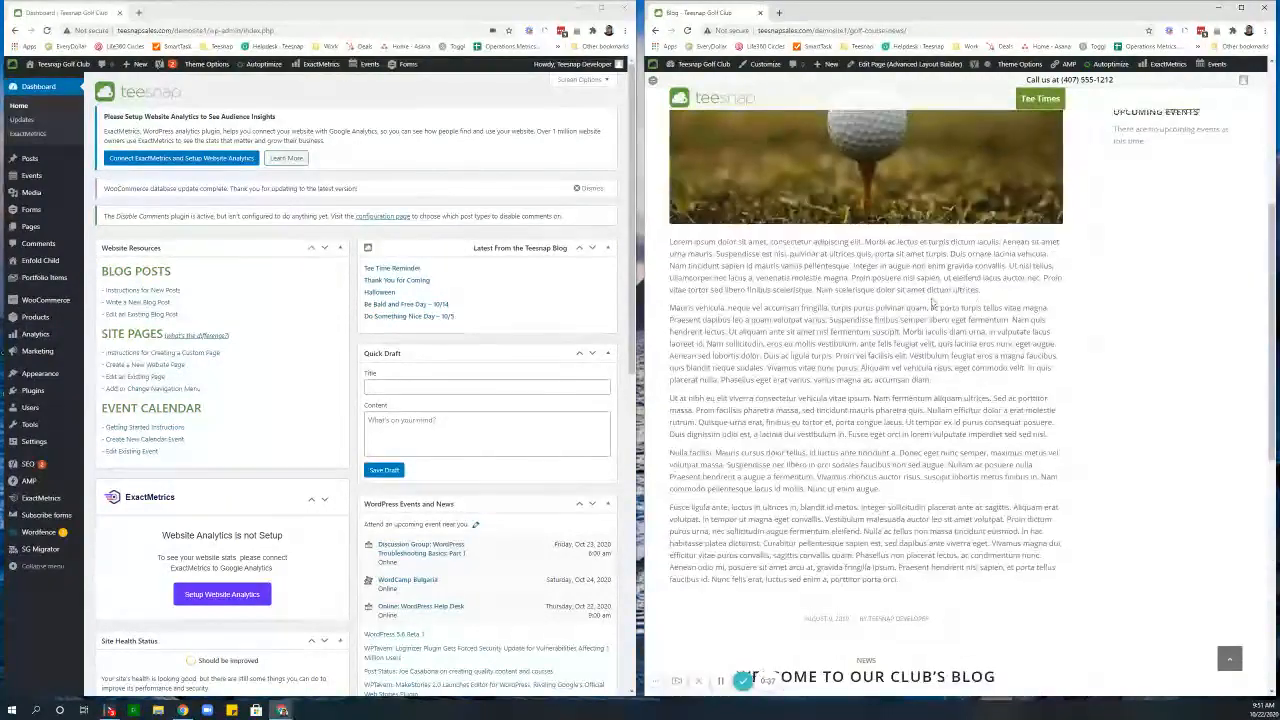
{"action": "scroll", "coordinate": [931, 302], "scroll_direction": "up", "scroll_amount": 3}
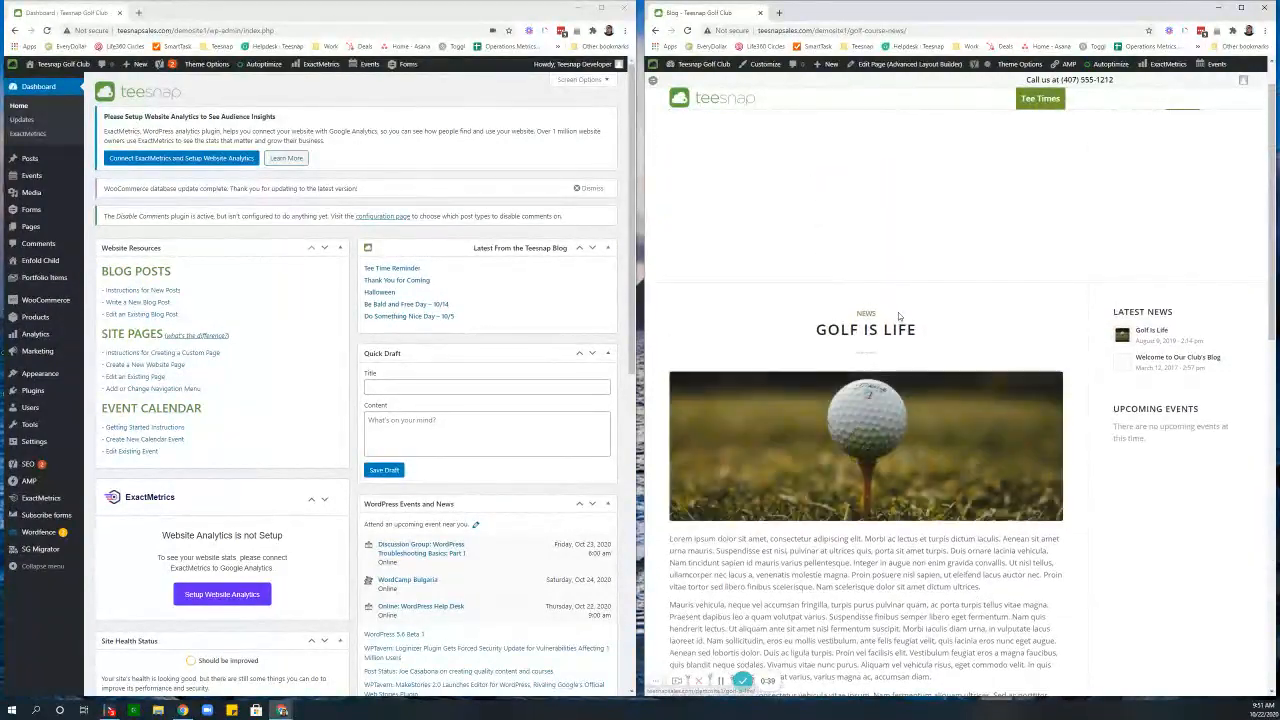
{"action": "scroll", "coordinate": [898, 312], "scroll_direction": "down", "scroll_amount": 2}
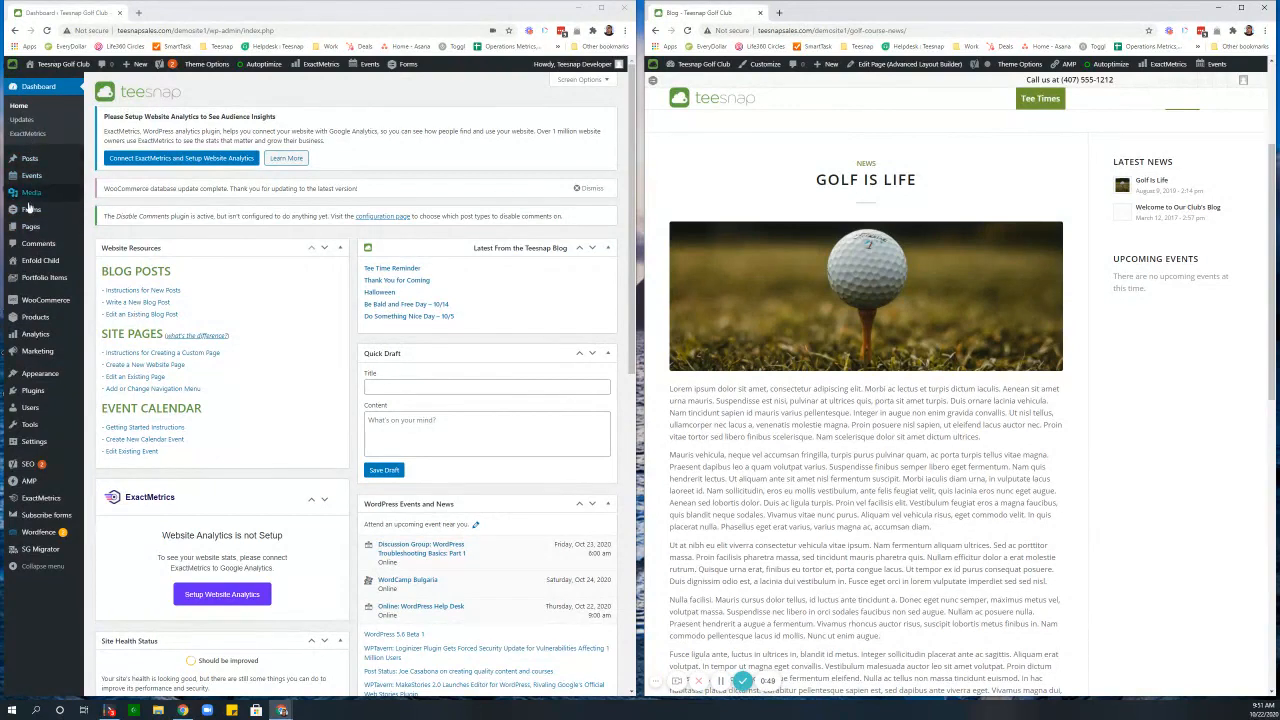
Step: Open the list of all posts in the site's admin dashboard and compare it with the published News page
{"action": "mouse_move", "coordinate": [35, 162]}
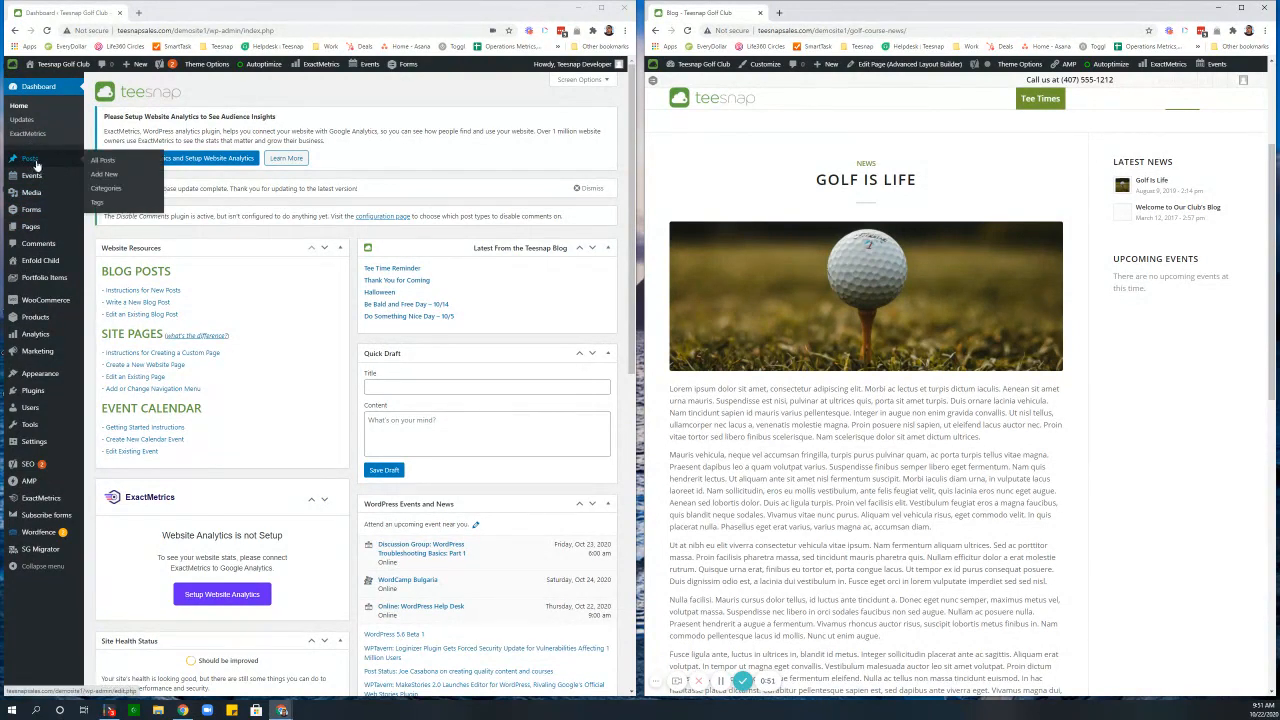
{"action": "left_click", "coordinate": [33, 162]}
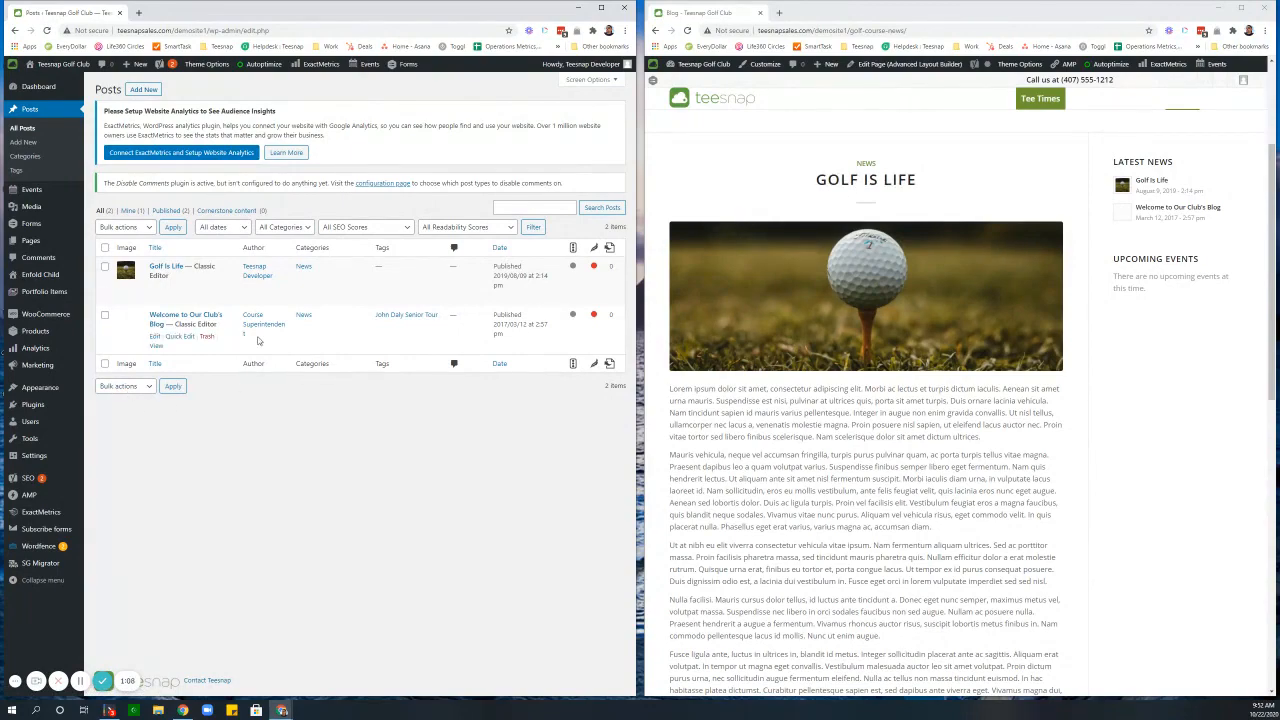
{"action": "scroll", "coordinate": [725, 328], "scroll_direction": "down", "scroll_amount": 5}
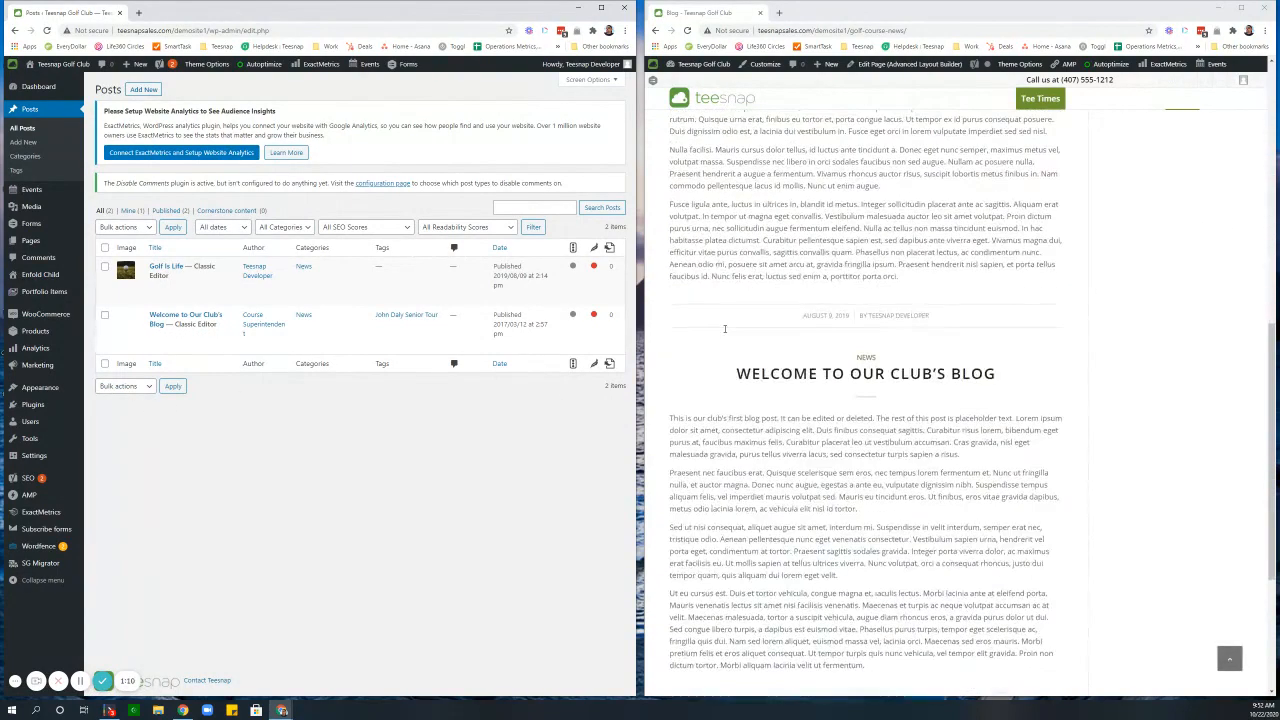
{"action": "scroll", "coordinate": [725, 328], "scroll_direction": "up", "scroll_amount": 5}
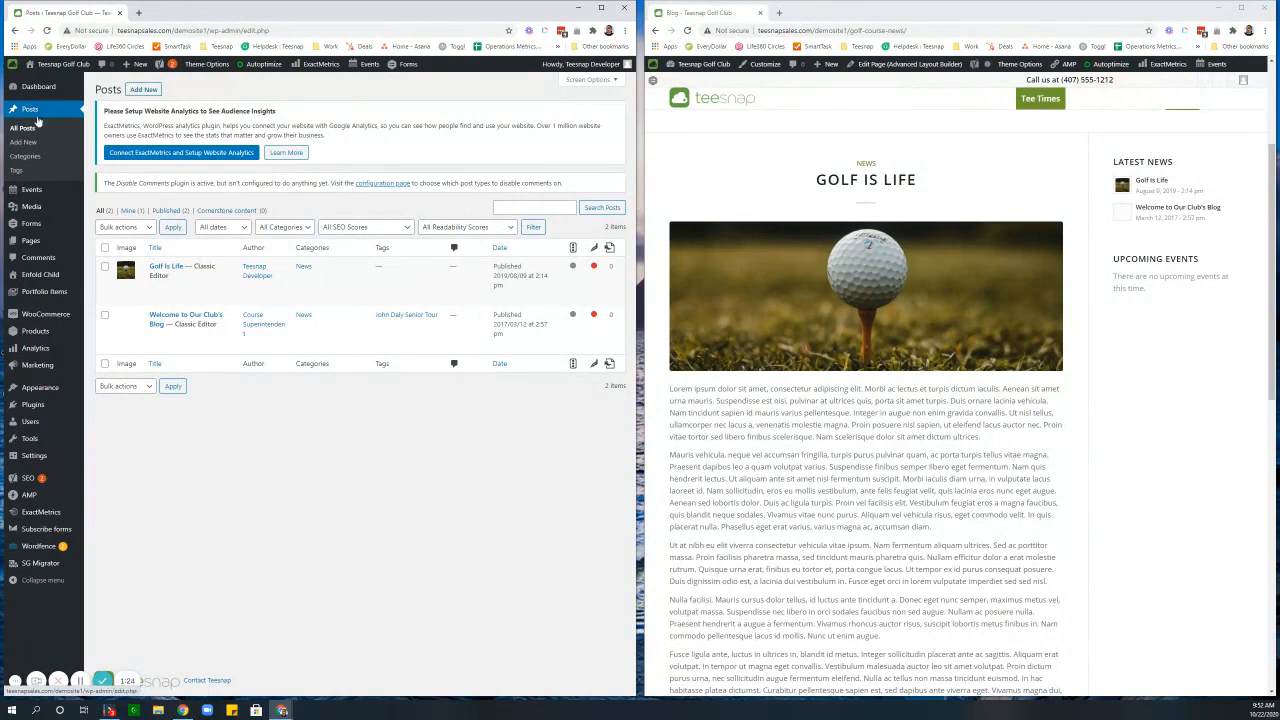
Step: Create a new post titled "New Post Title" with the body text "This is my post information."
{"action": "left_click", "coordinate": [141, 90]}
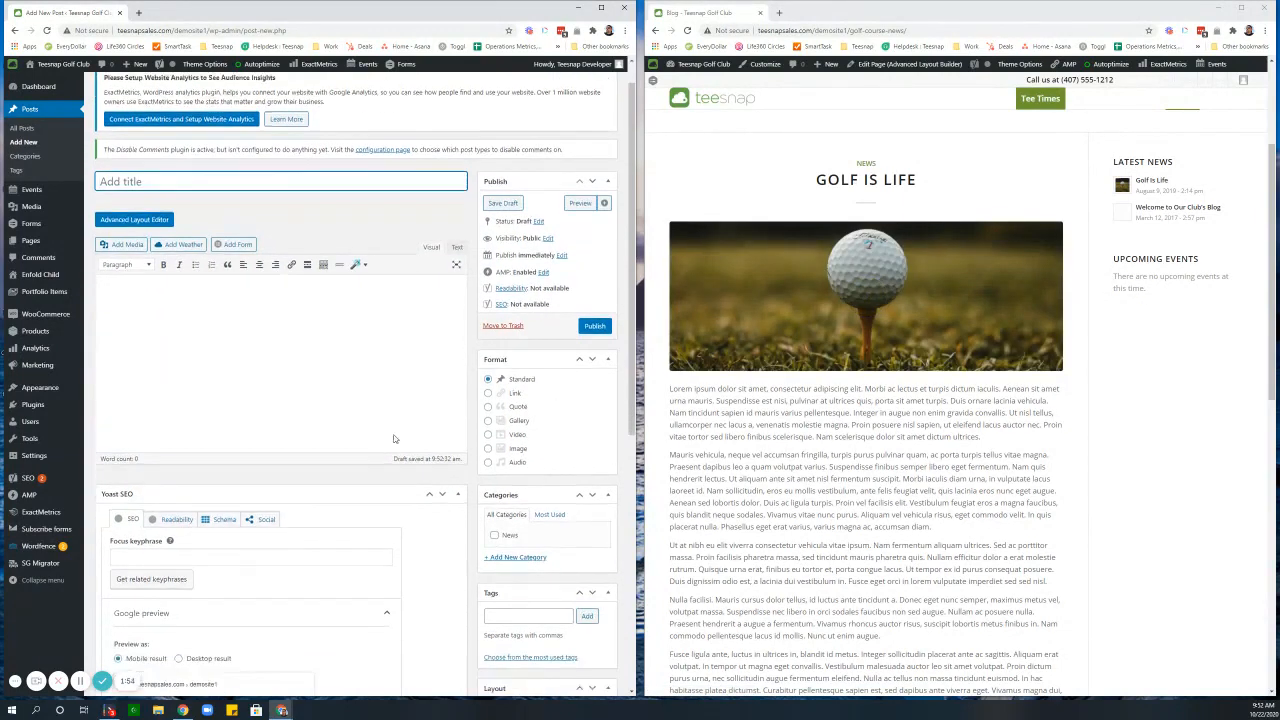
{"action": "scroll", "coordinate": [394, 435], "scroll_direction": "down", "scroll_amount": 5}
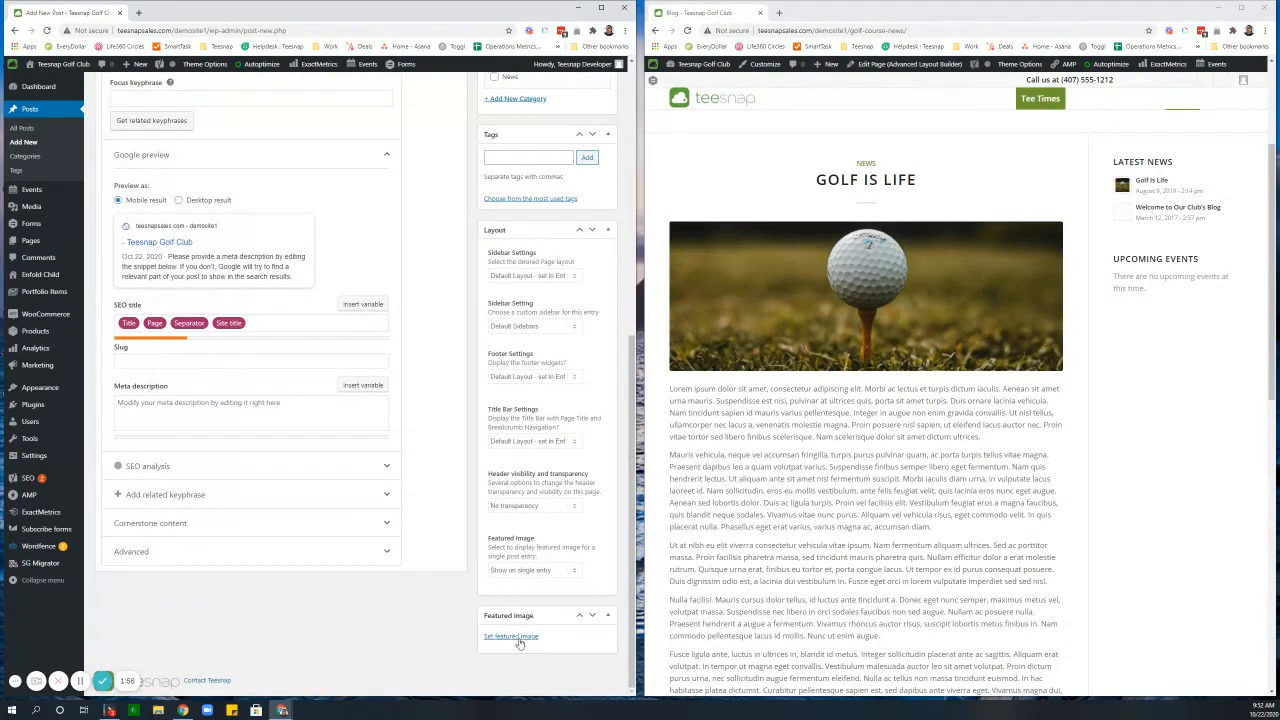
{"action": "scroll", "coordinate": [253, 325], "scroll_direction": "up", "scroll_amount": 5}
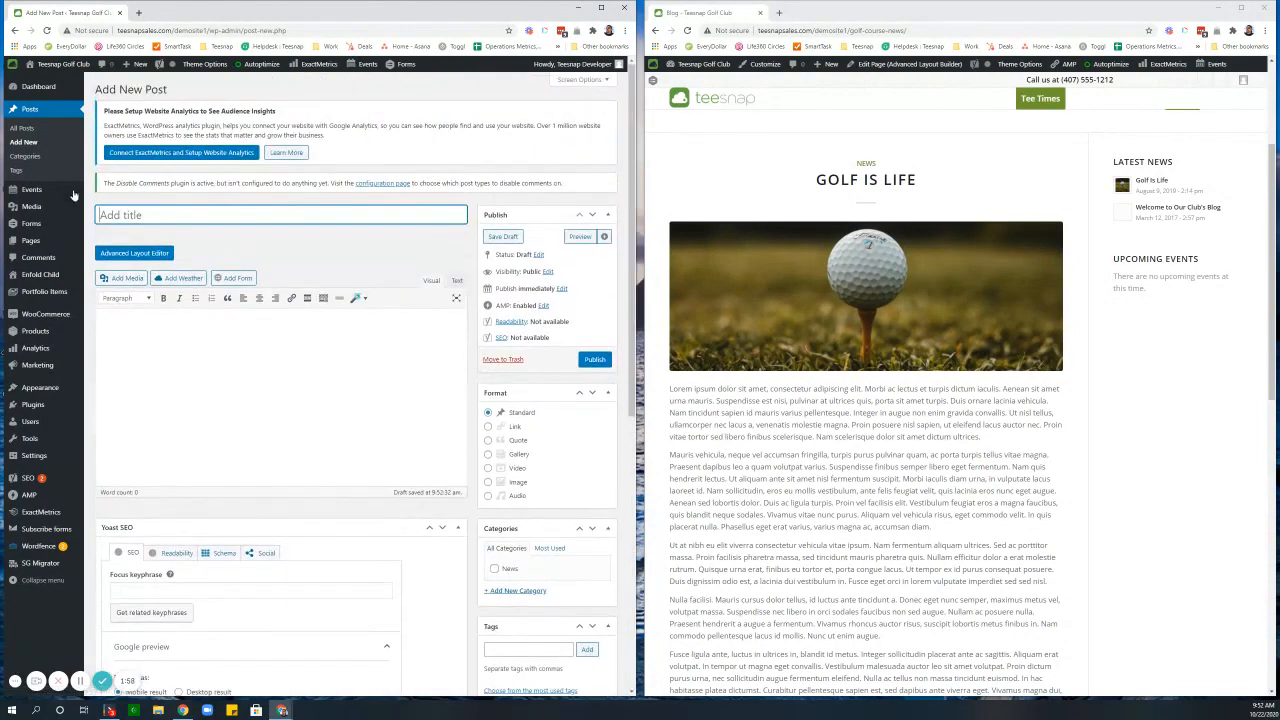
{"action": "type", "text": "New Post Title"}
{"action": "key", "text": "Tab"}
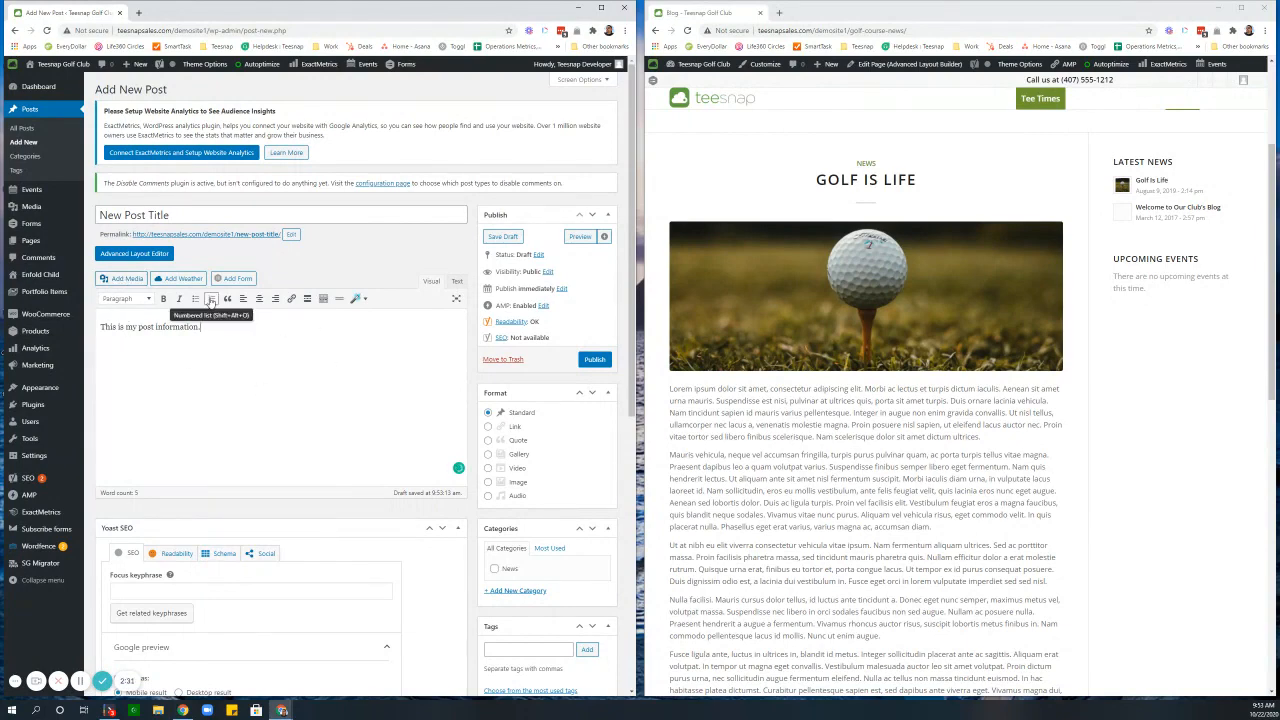
Step: Insert the blue hand-ipad1-1024x612 image from the media library into the post after the body text, at medium size
{"action": "left_click", "coordinate": [124, 280]}
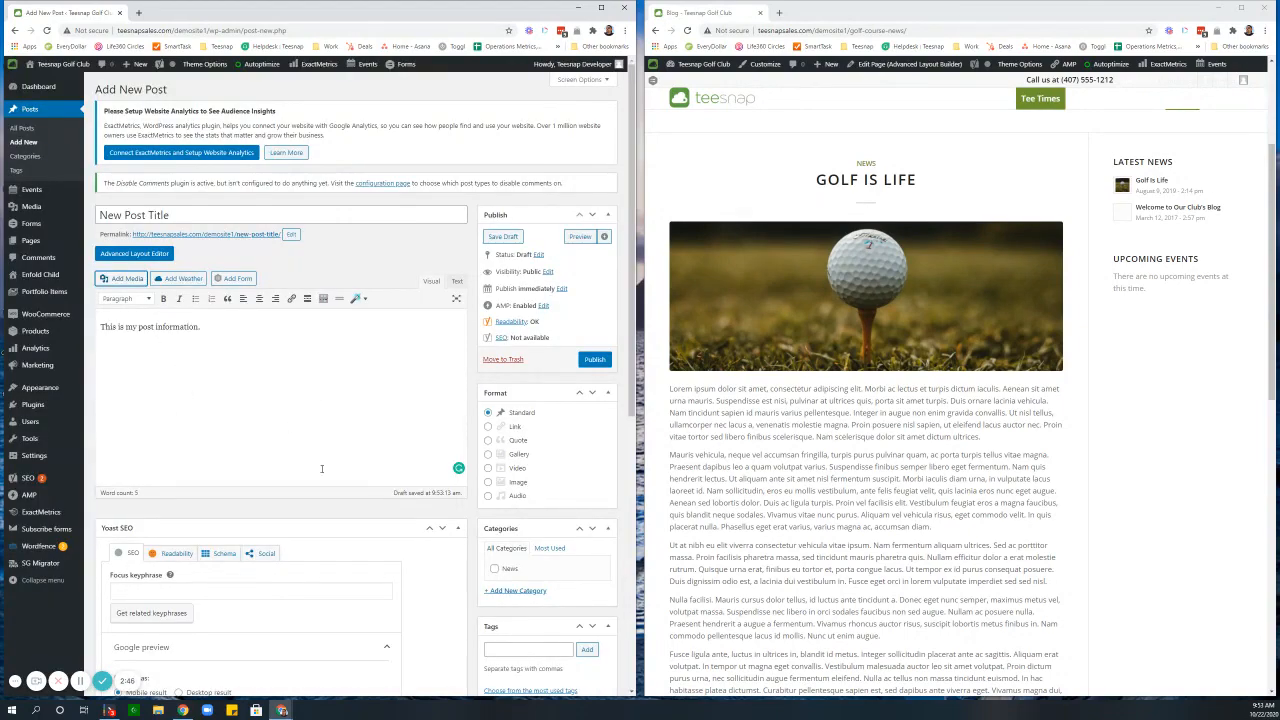
{"action": "scroll", "coordinate": [254, 429], "scroll_direction": "down", "scroll_amount": 5}
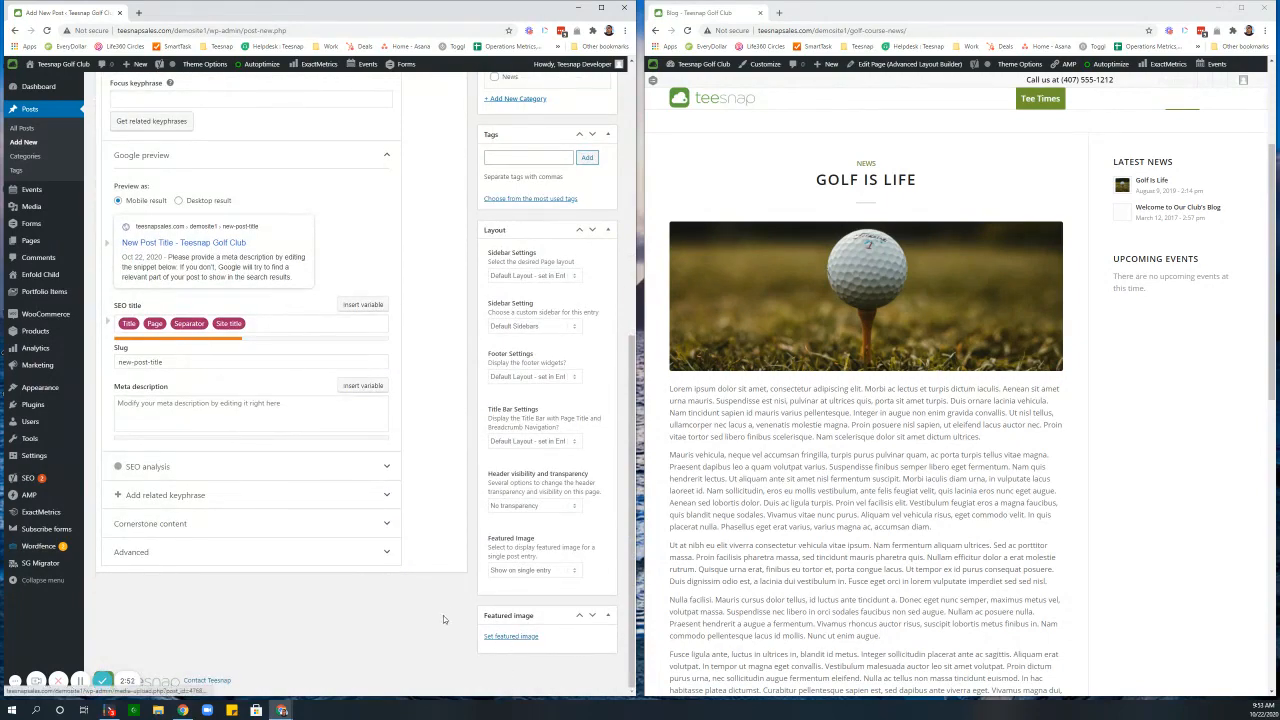
{"action": "scroll", "coordinate": [443, 615], "scroll_direction": "up", "scroll_amount": 5}
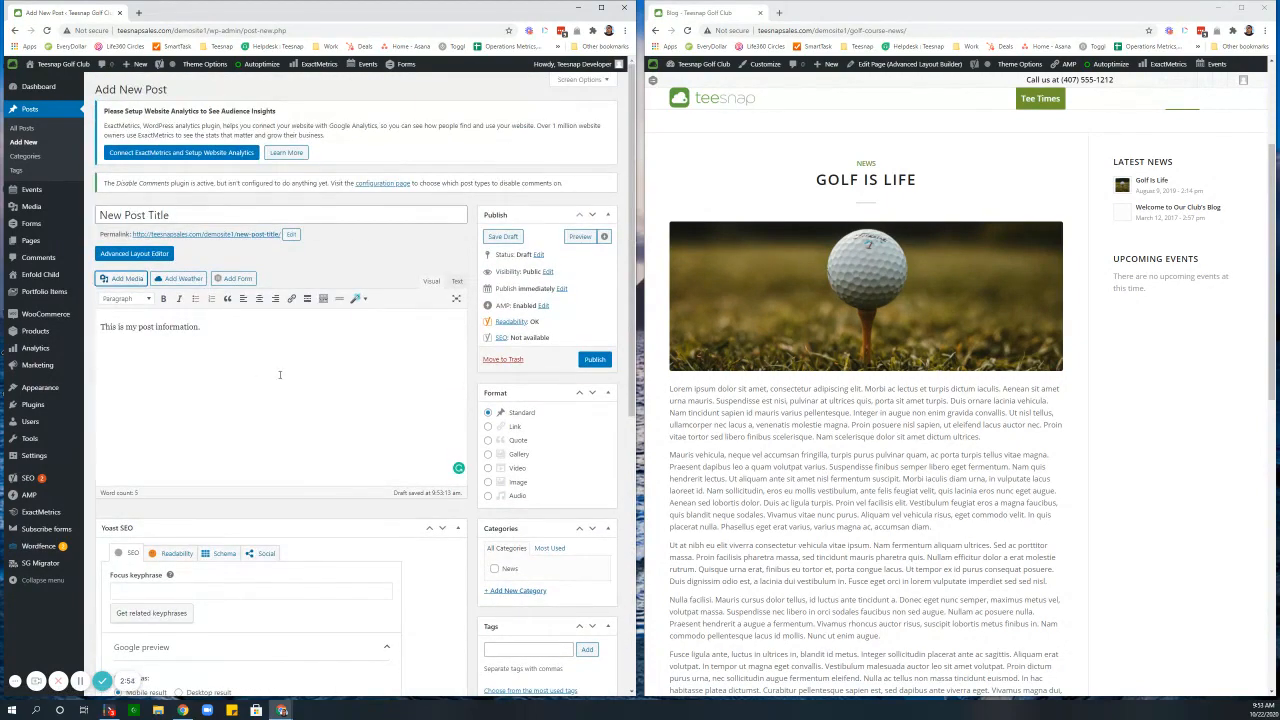
{"action": "left_click", "coordinate": [224, 326]}
{"action": "left_click", "coordinate": [130, 278]}
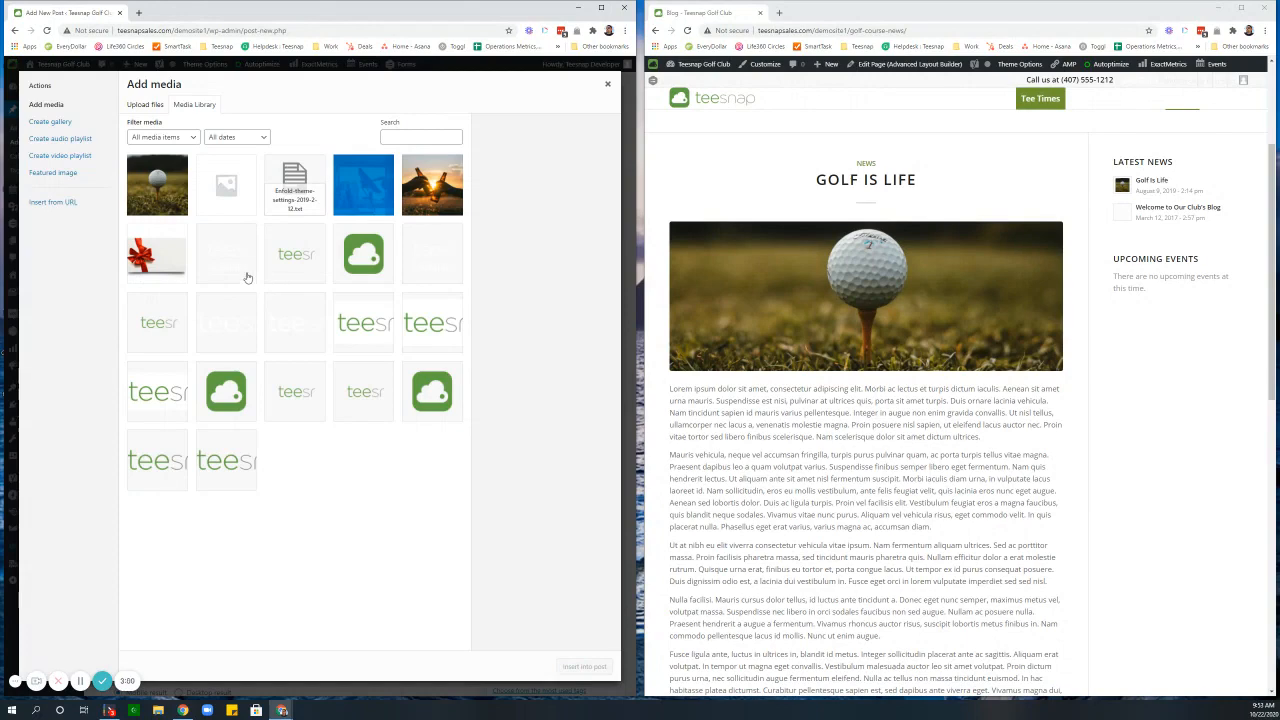
{"action": "left_click", "coordinate": [366, 212]}
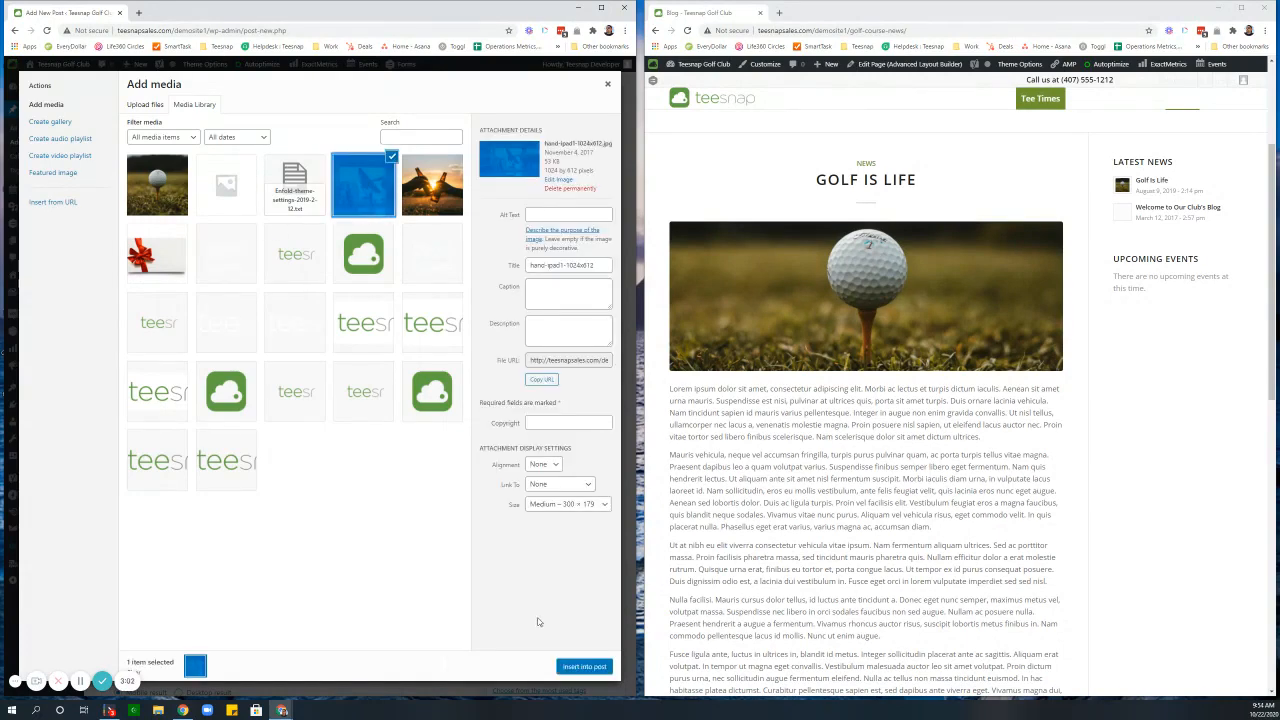
{"action": "left_click", "coordinate": [584, 666]}
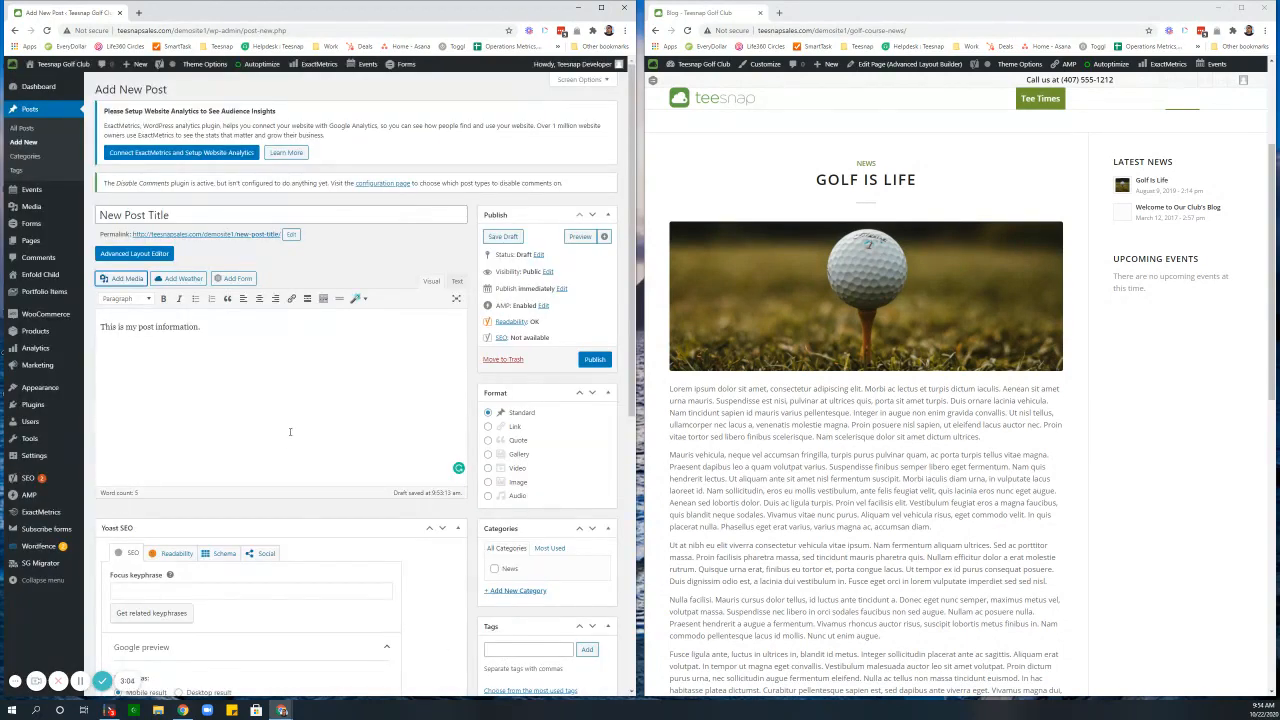
Step: Shrink the inserted blue image in the post body to about four fifths of its width
{"action": "left_click", "coordinate": [240, 415]}
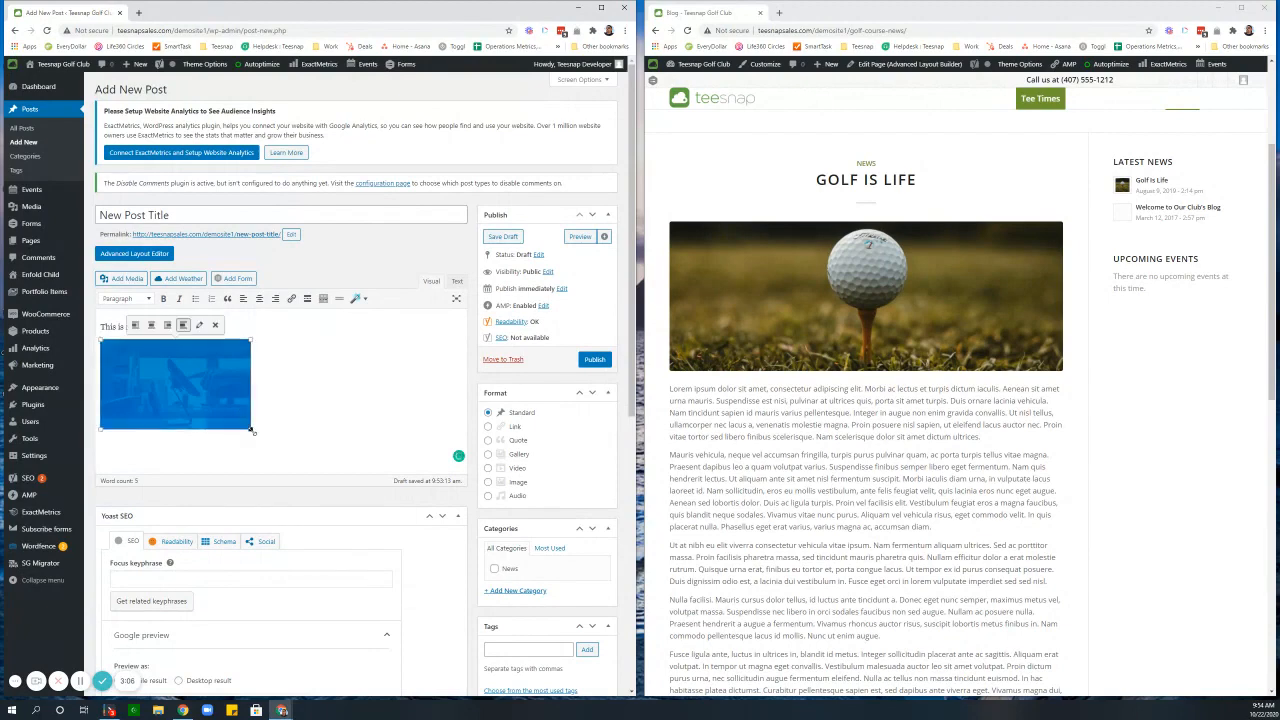
{"action": "left_click_drag", "start_coordinate": [251, 430], "coordinate": [223, 413]}
{"action": "left_click", "coordinate": [298, 415]}
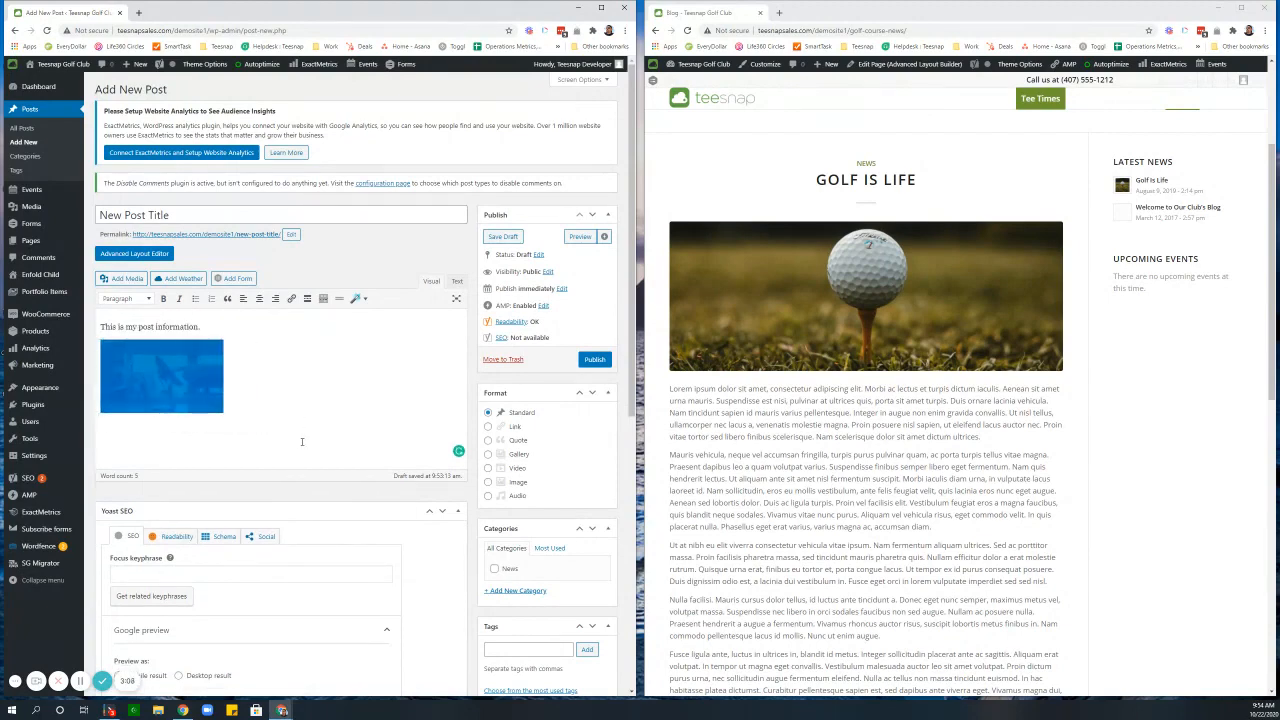
Step: Center the line "This is my post information." and format it as Heading 3
{"action": "scroll", "coordinate": [301, 441], "scroll_direction": "down", "scroll_amount": 3}
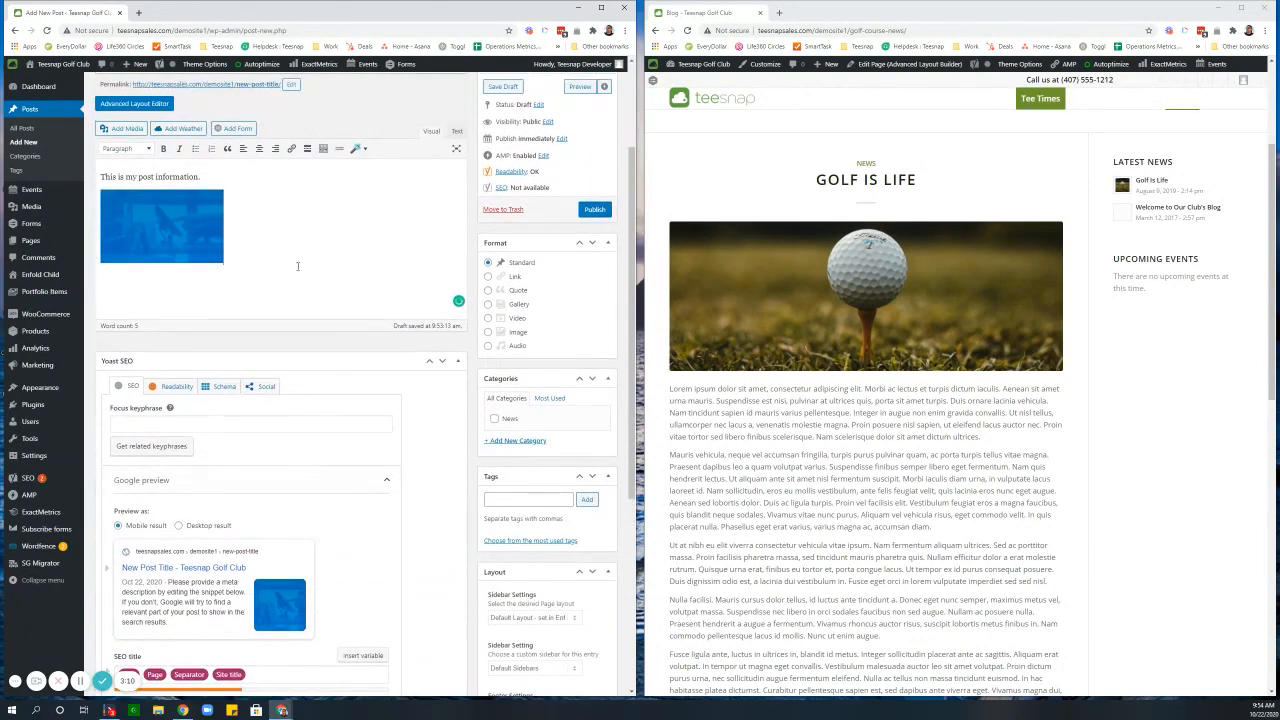
{"action": "scroll", "coordinate": [209, 322], "scroll_direction": "up", "scroll_amount": 2}
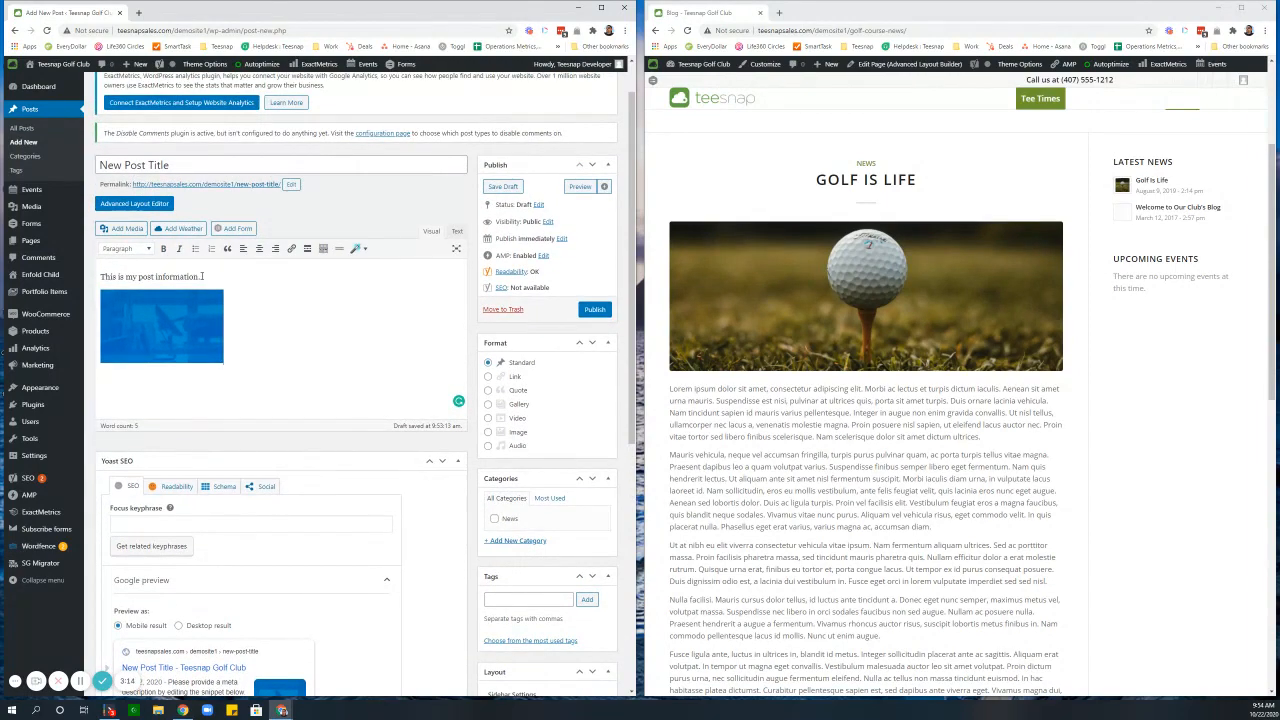
{"action": "left_click_drag", "start_coordinate": [200, 277], "coordinate": [72, 270]}
{"action": "left_click", "coordinate": [259, 249]}
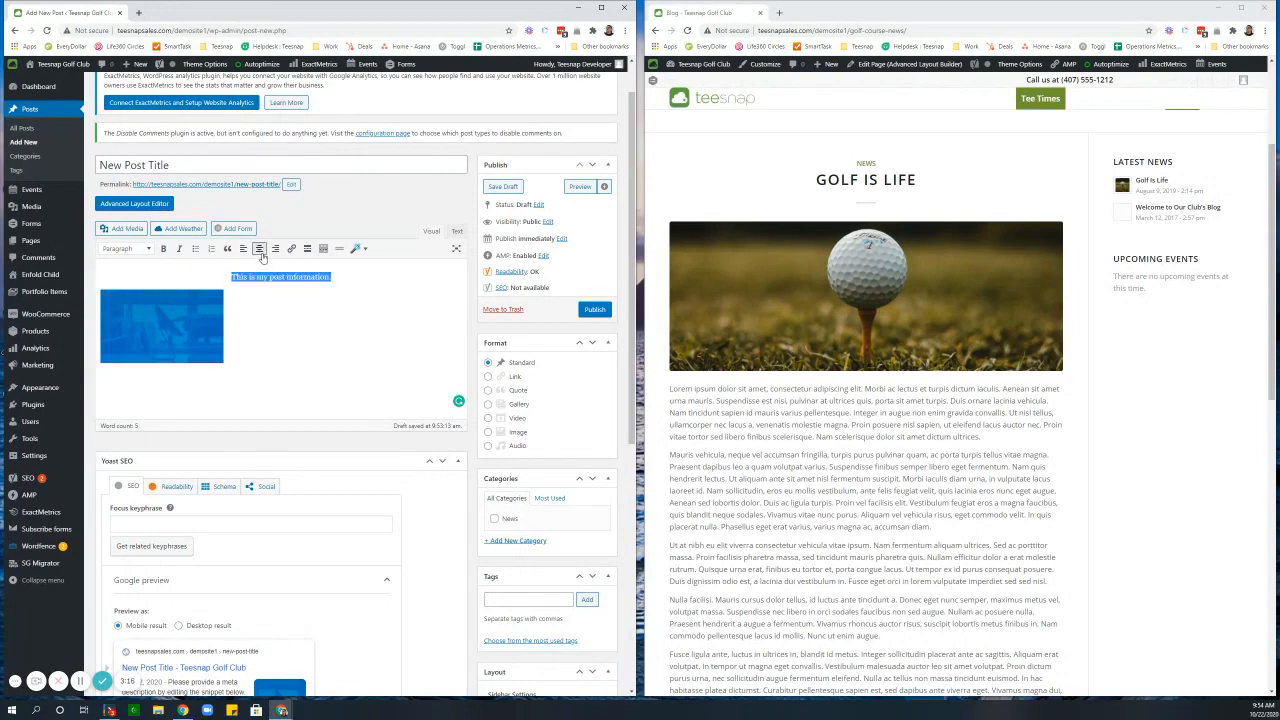
{"action": "left_click", "coordinate": [146, 253]}
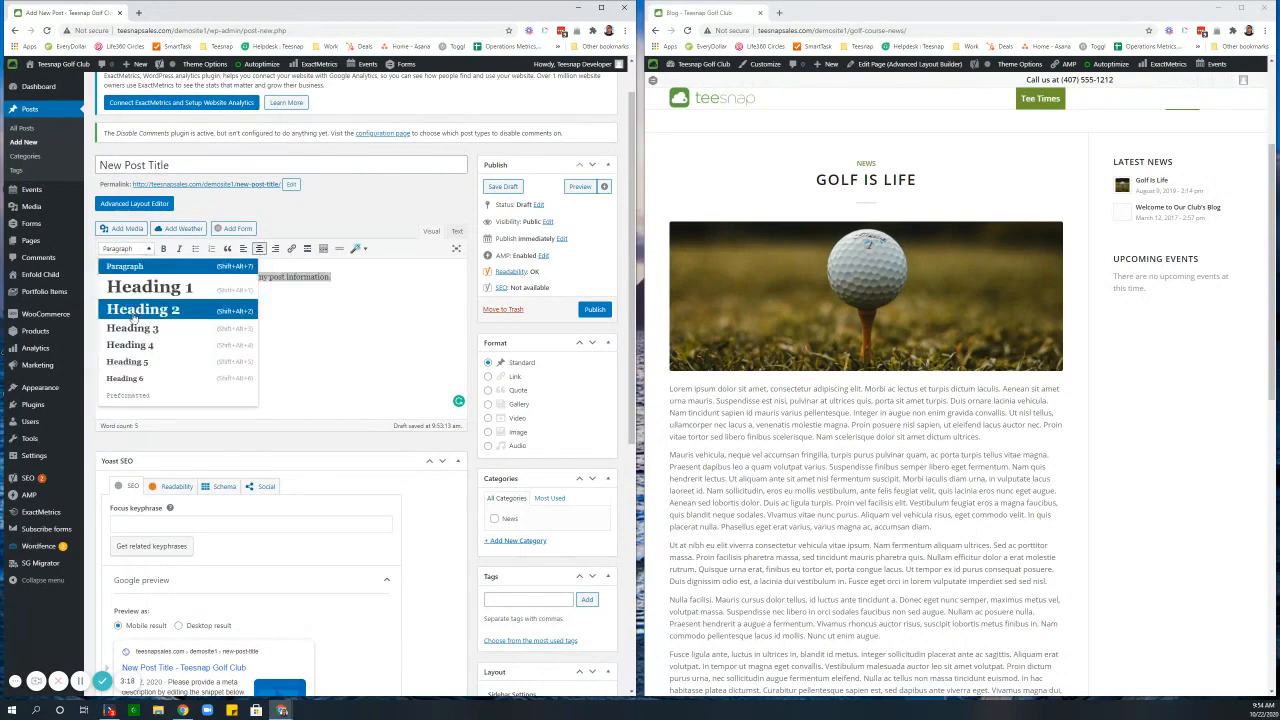
{"action": "left_click", "coordinate": [167, 330]}
Step: Center the blue image beneath the heading and deselect it
{"action": "left_click", "coordinate": [159, 336]}
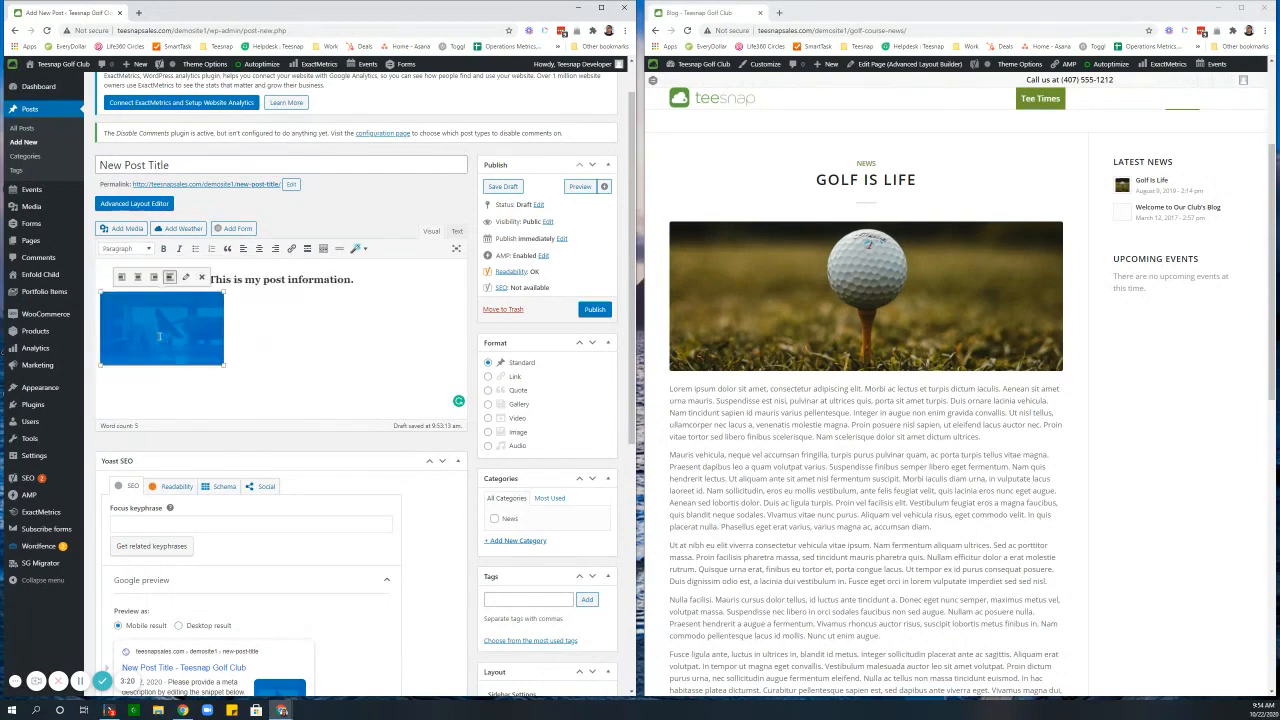
{"action": "left_click", "coordinate": [137, 278]}
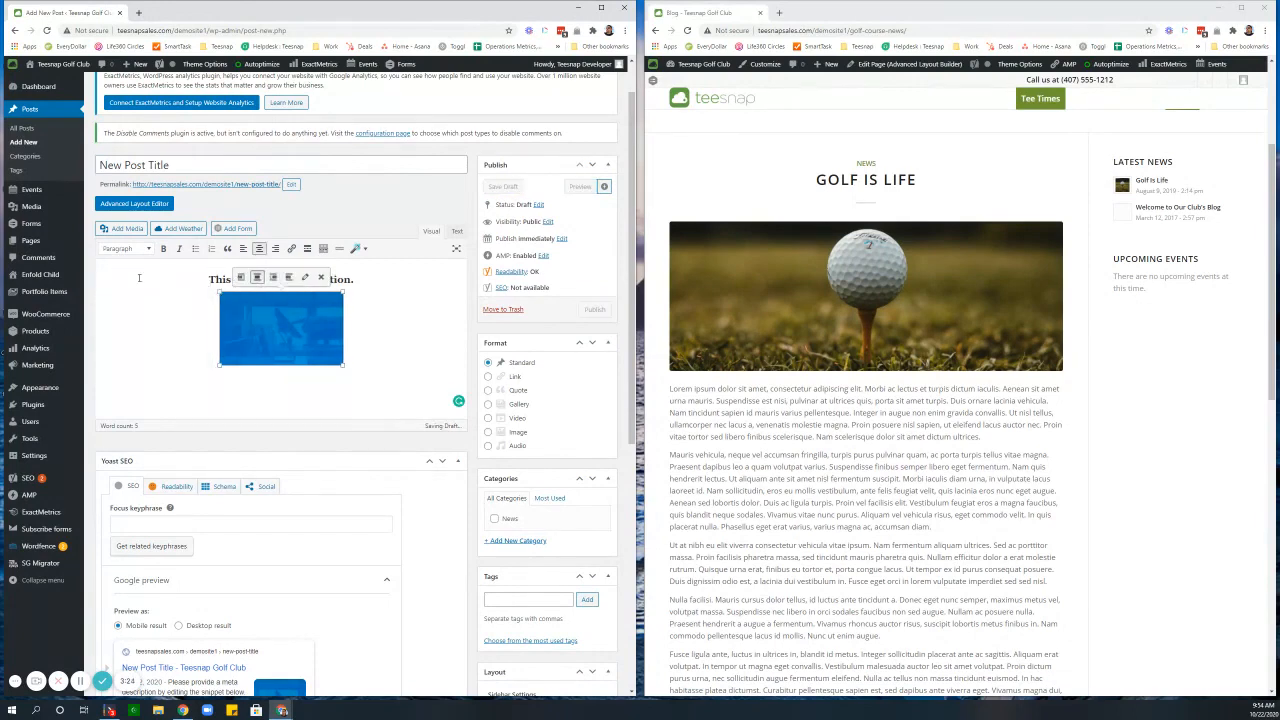
{"action": "left_click", "coordinate": [457, 360]}
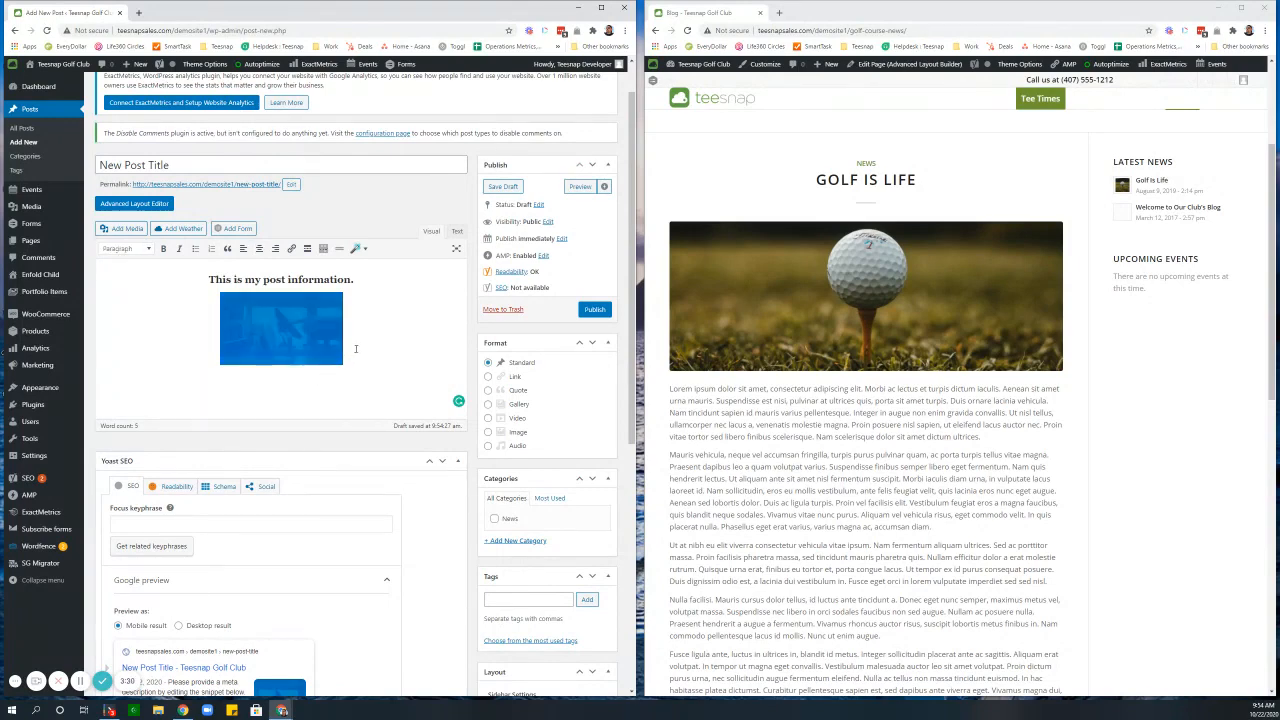
{"action": "key", "text": "Return"}
{"action": "type", "text": "gkpmpkgprkw"}
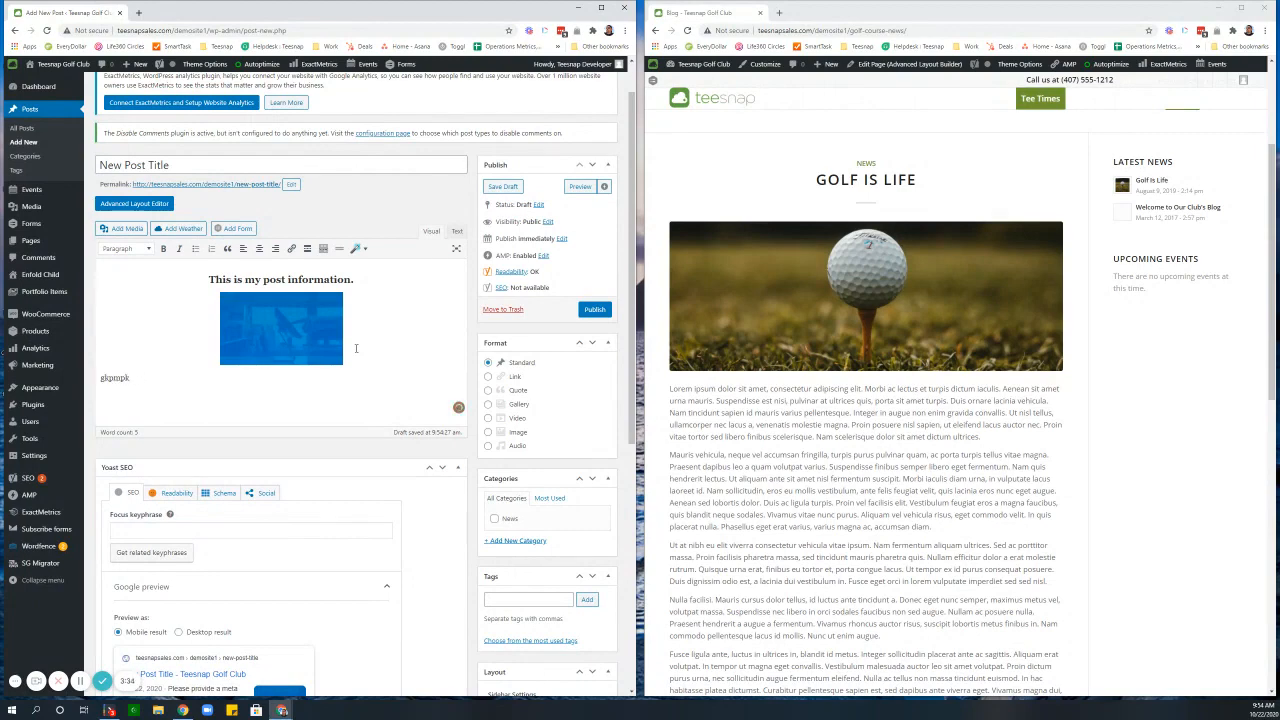
{"action": "key", "text": "BackSpace"}
{"action": "key", "text": "BackSpace"}
{"action": "key", "text": "BackSpace"}
Step: Review the post's SEO, layout and featured image settings below the editor
{"action": "scroll", "coordinate": [329, 456], "scroll_direction": "down", "scroll_amount": 7}
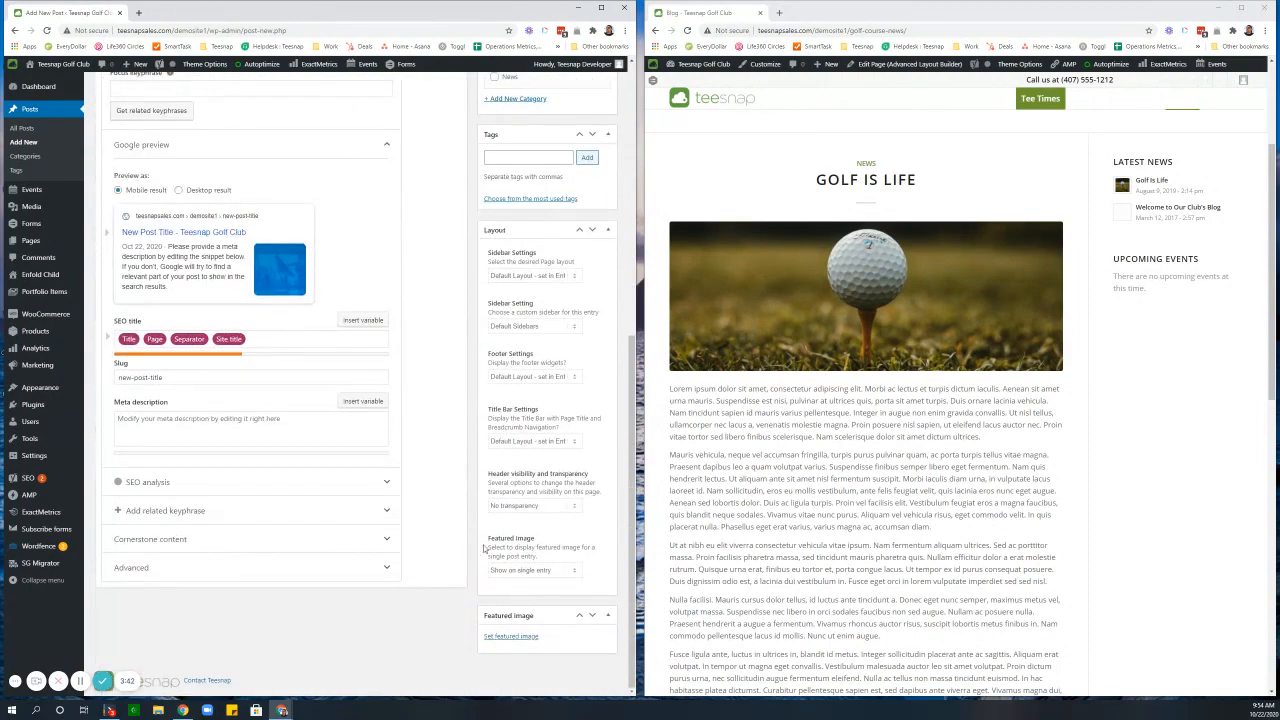
{"action": "scroll", "coordinate": [380, 367], "scroll_direction": "up", "scroll_amount": 7}
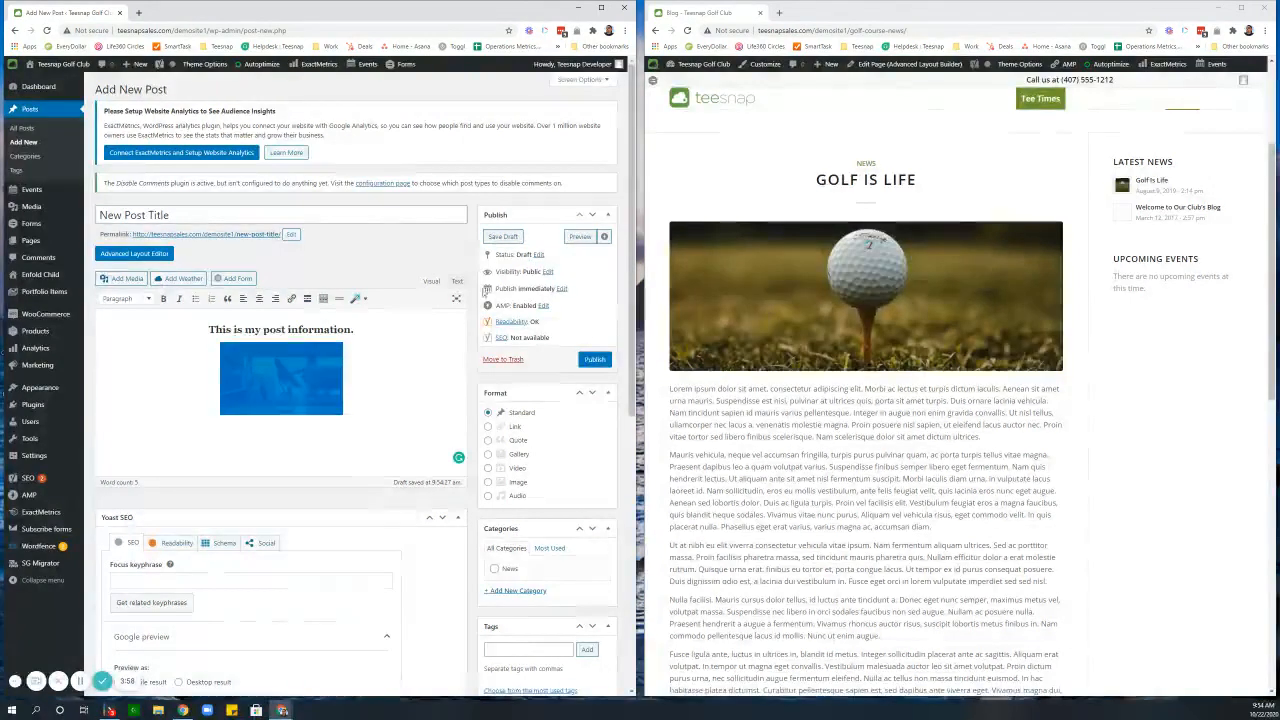
Step: Open the post's publish date scheduling options and cancel out of them
{"action": "left_click", "coordinate": [562, 289]}
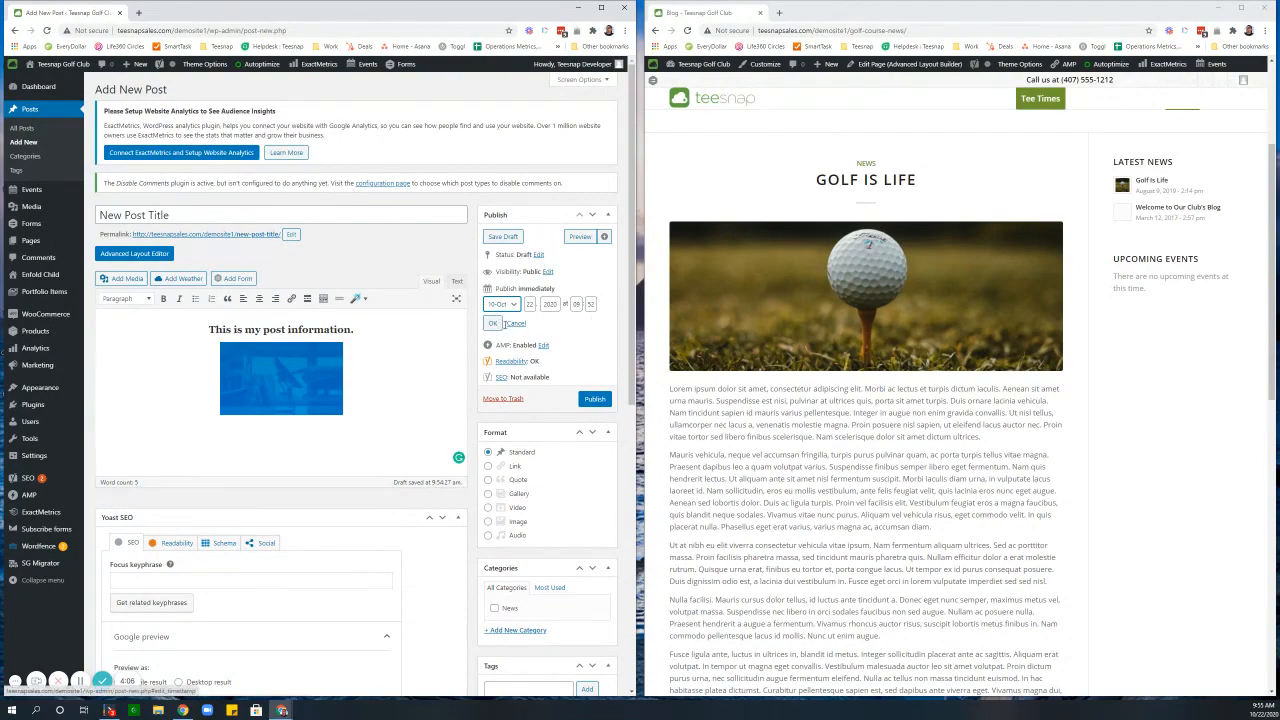
{"action": "left_click", "coordinate": [516, 324]}
Step: Set the media library photo of two bottles clinking at sunset as the featured image and publish the post
{"action": "scroll", "coordinate": [567, 305], "scroll_direction": "down", "scroll_amount": 1}
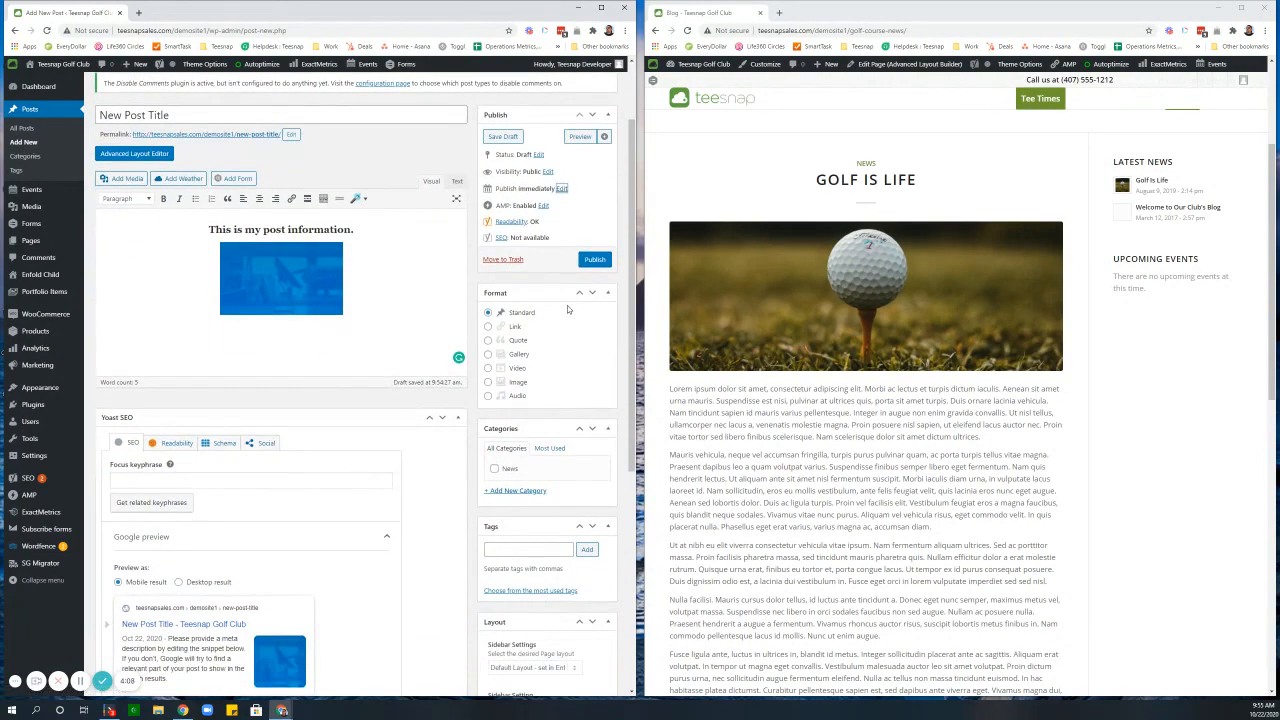
{"action": "scroll", "coordinate": [567, 308], "scroll_direction": "down", "scroll_amount": 4}
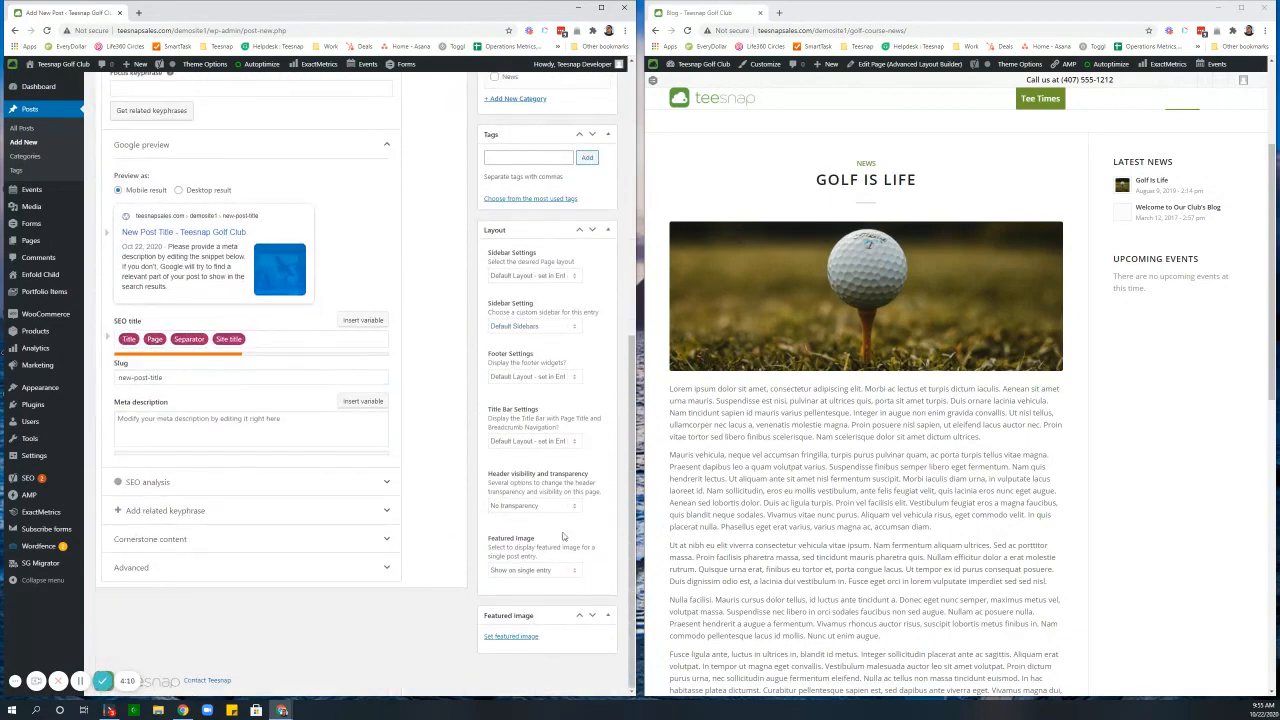
{"action": "left_click", "coordinate": [514, 637]}
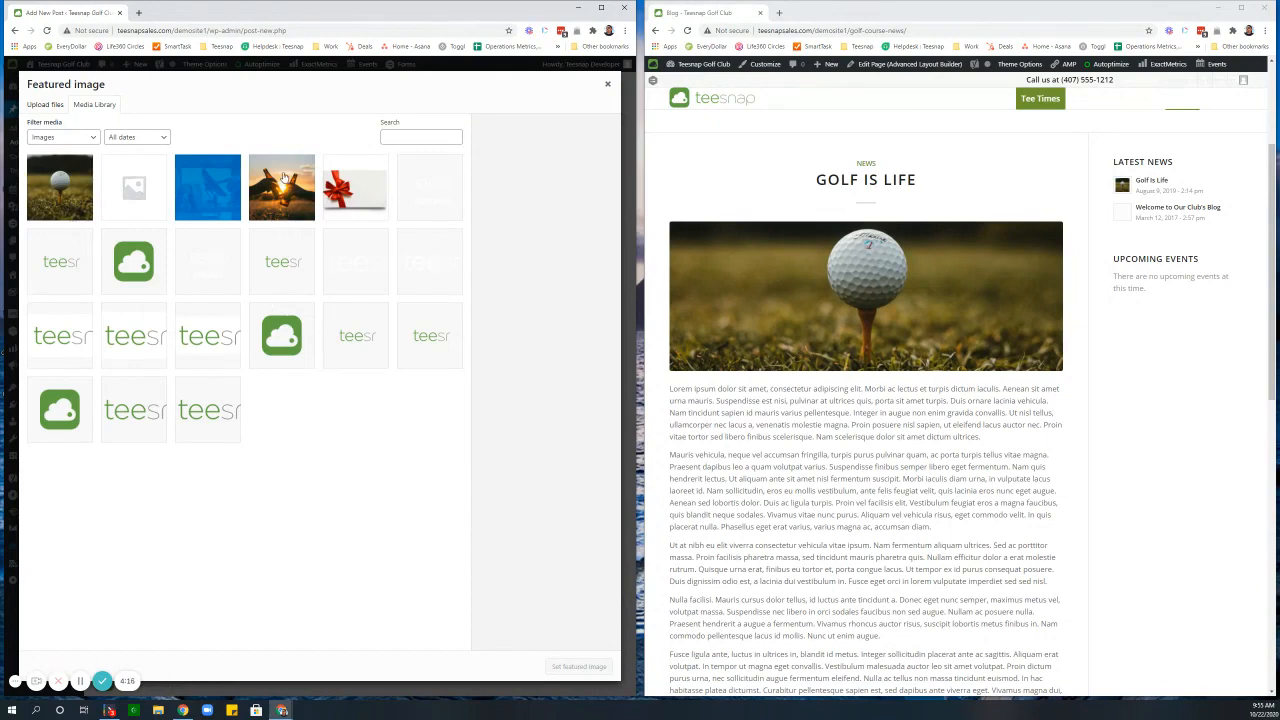
{"action": "left_click", "coordinate": [283, 204]}
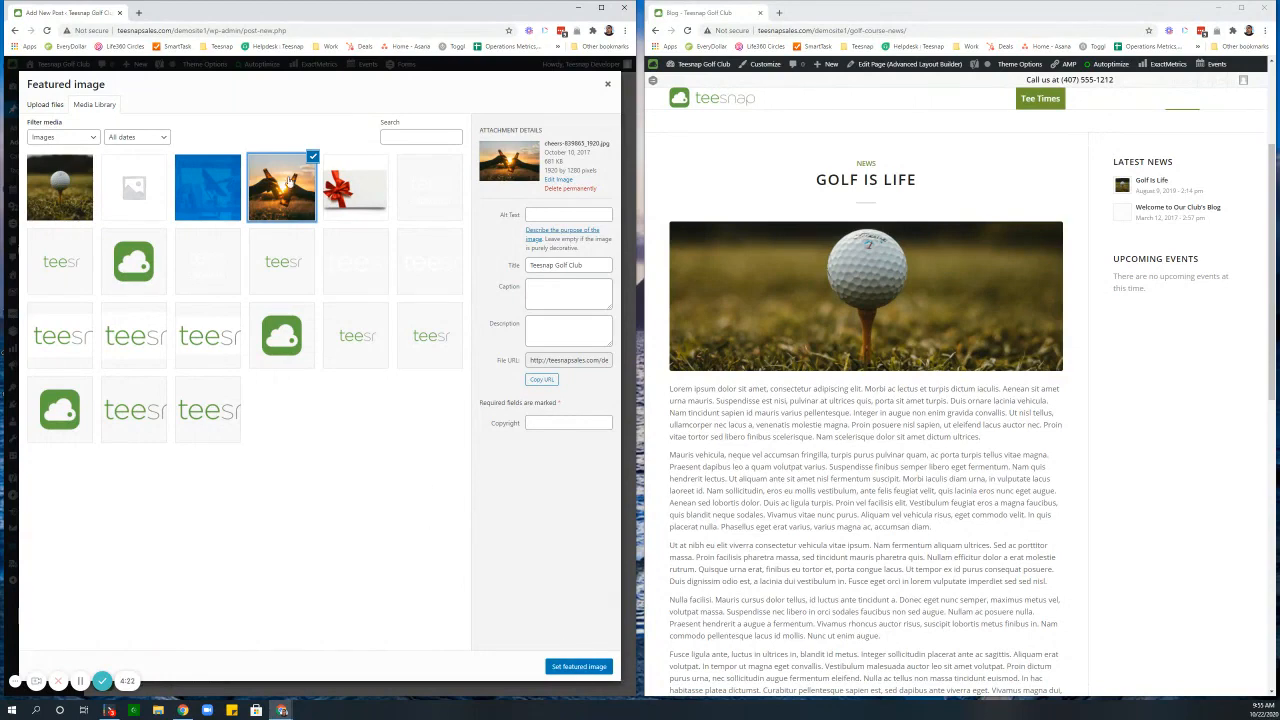
{"action": "left_click", "coordinate": [570, 667]}
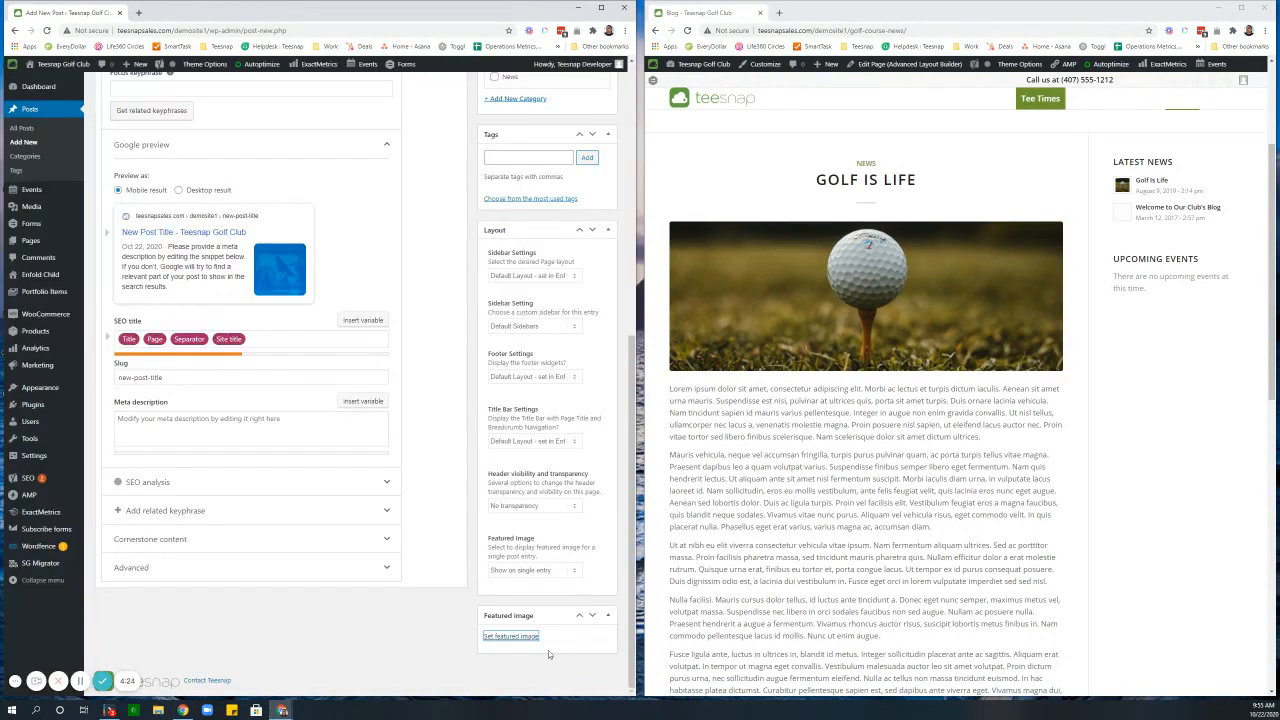
{"action": "scroll", "coordinate": [435, 459], "scroll_direction": "down", "scroll_amount": 3}
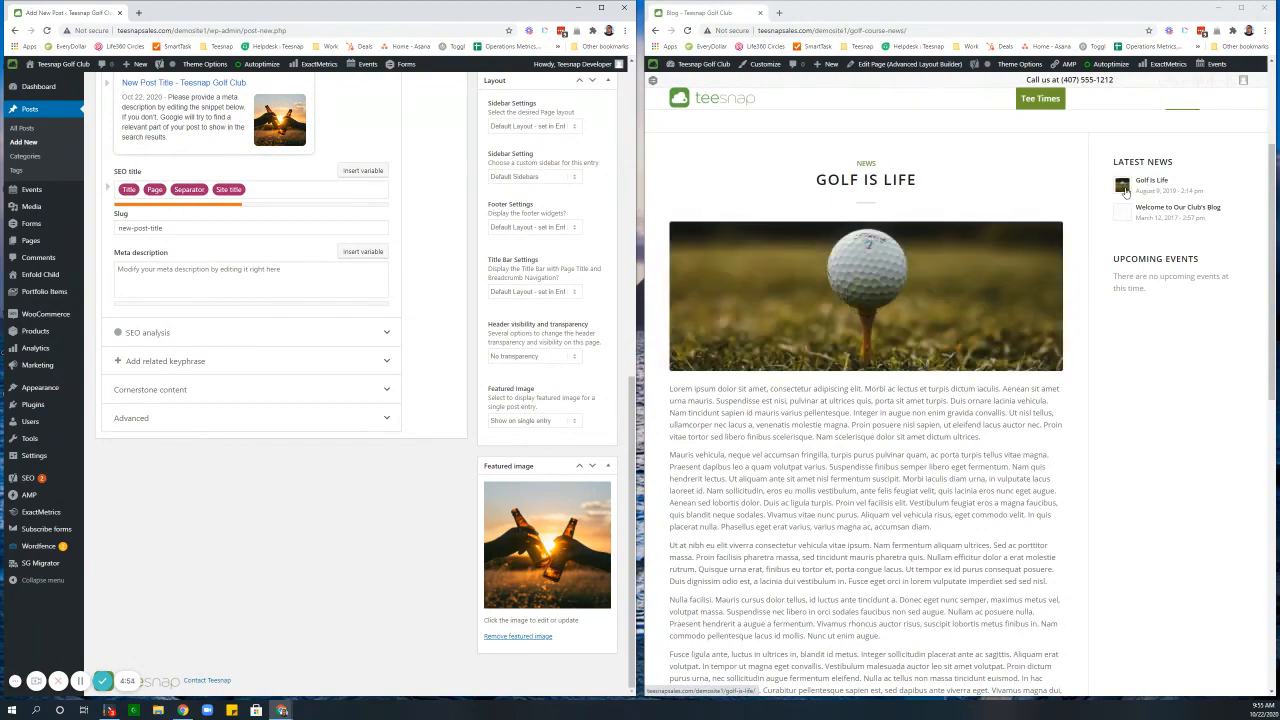
{"action": "scroll", "coordinate": [360, 455], "scroll_direction": "up", "scroll_amount": 6}
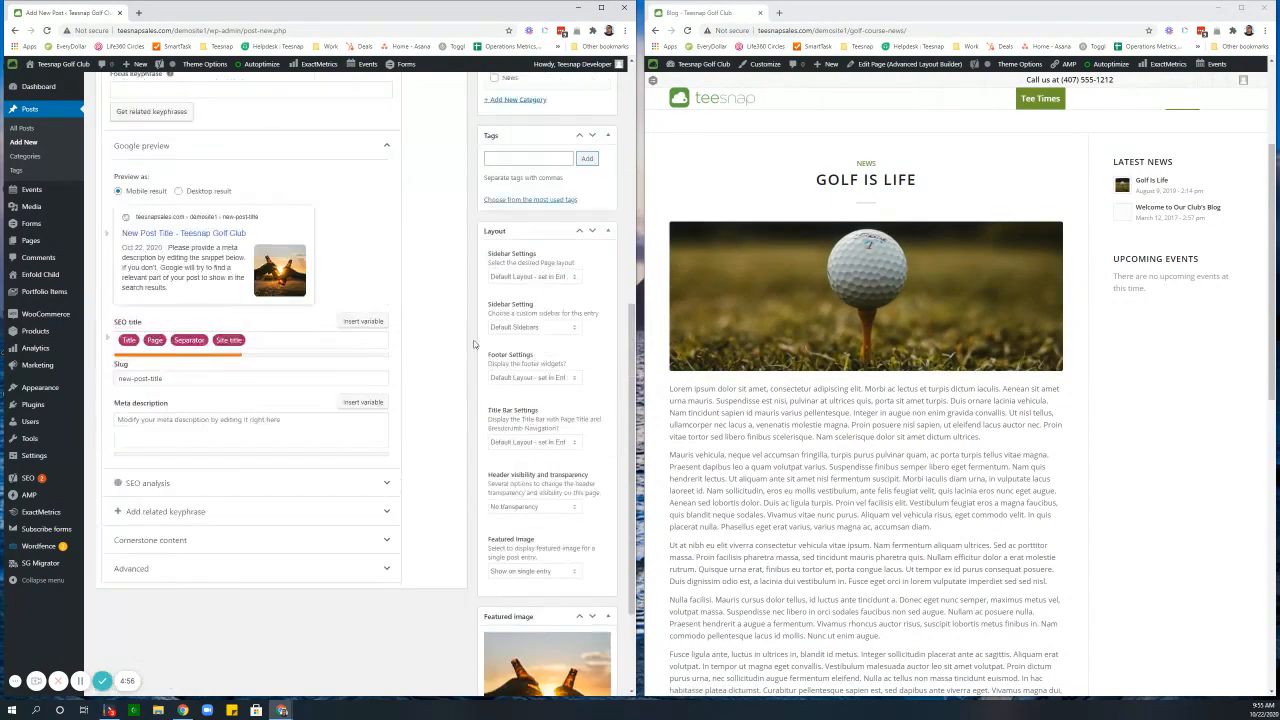
{"action": "left_click", "coordinate": [595, 269]}
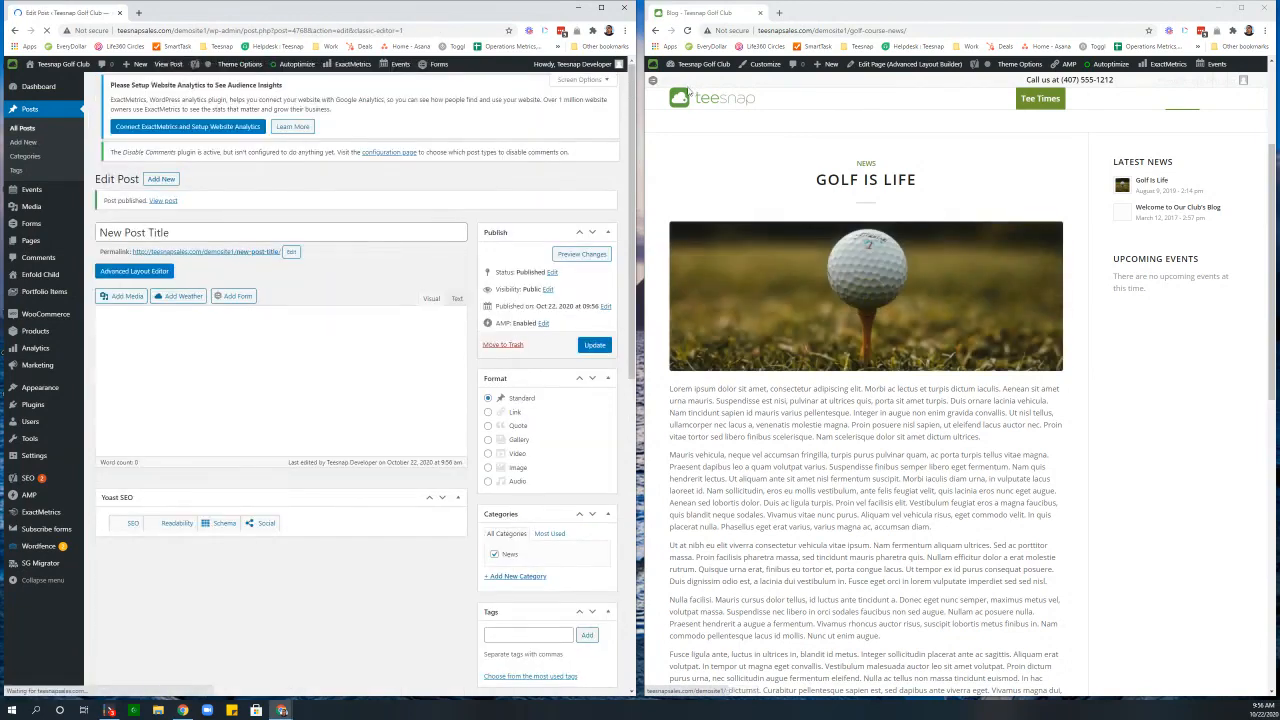
Step: Open the live site's home page and check the Latest News list in its footer
{"action": "left_click", "coordinate": [703, 102]}
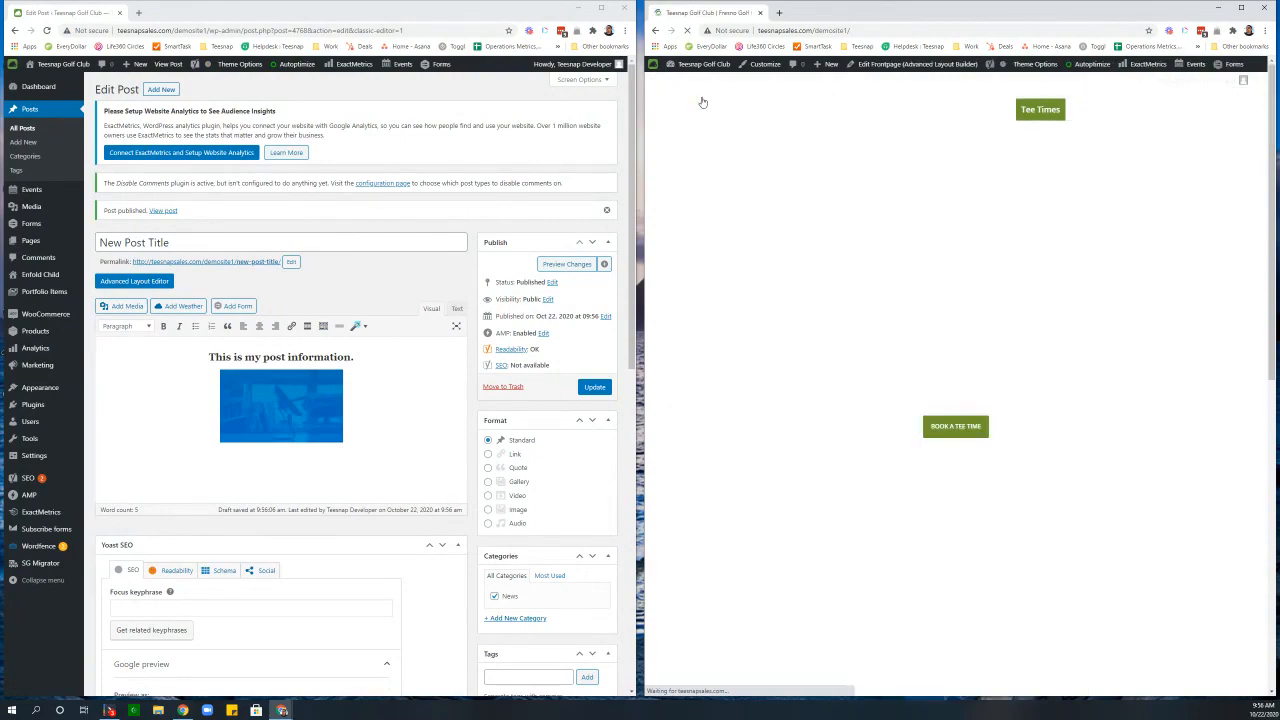
{"action": "scroll", "coordinate": [866, 270], "scroll_direction": "down", "scroll_amount": 2}
{"action": "scroll", "coordinate": [866, 272], "scroll_direction": "down", "scroll_amount": 3}
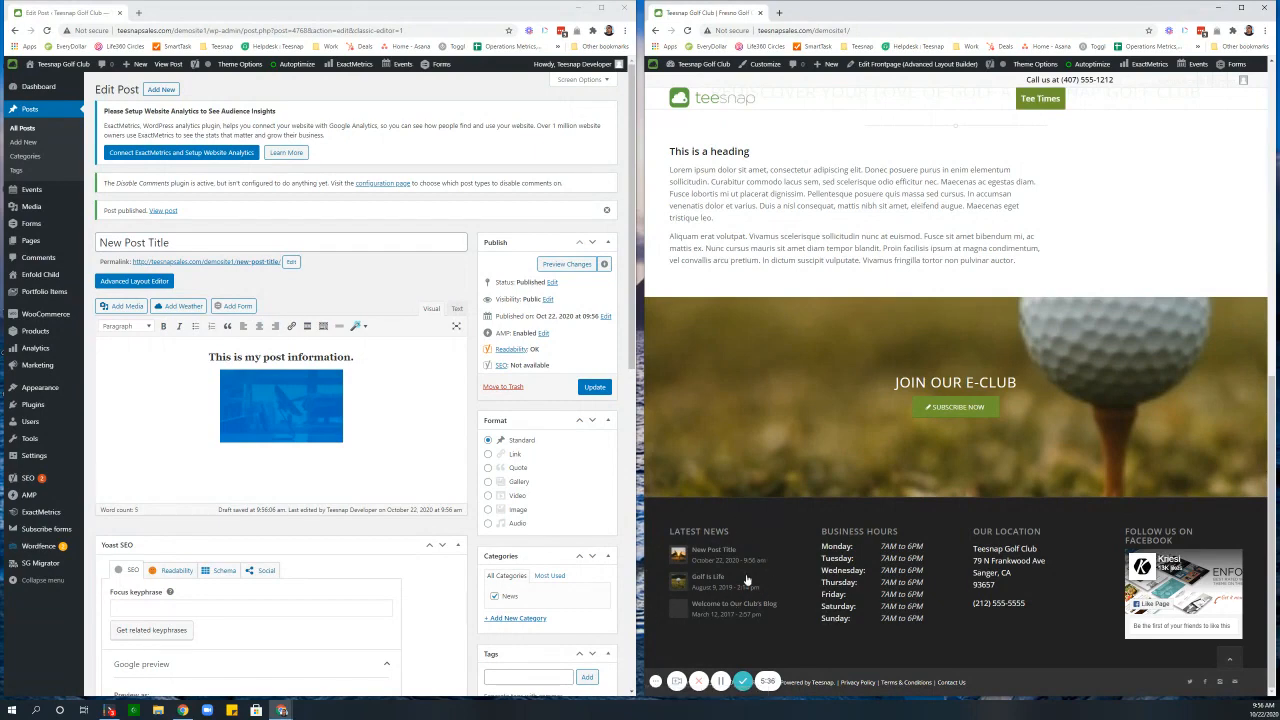
{"action": "scroll", "coordinate": [741, 580], "scroll_direction": "up", "scroll_amount": 15}
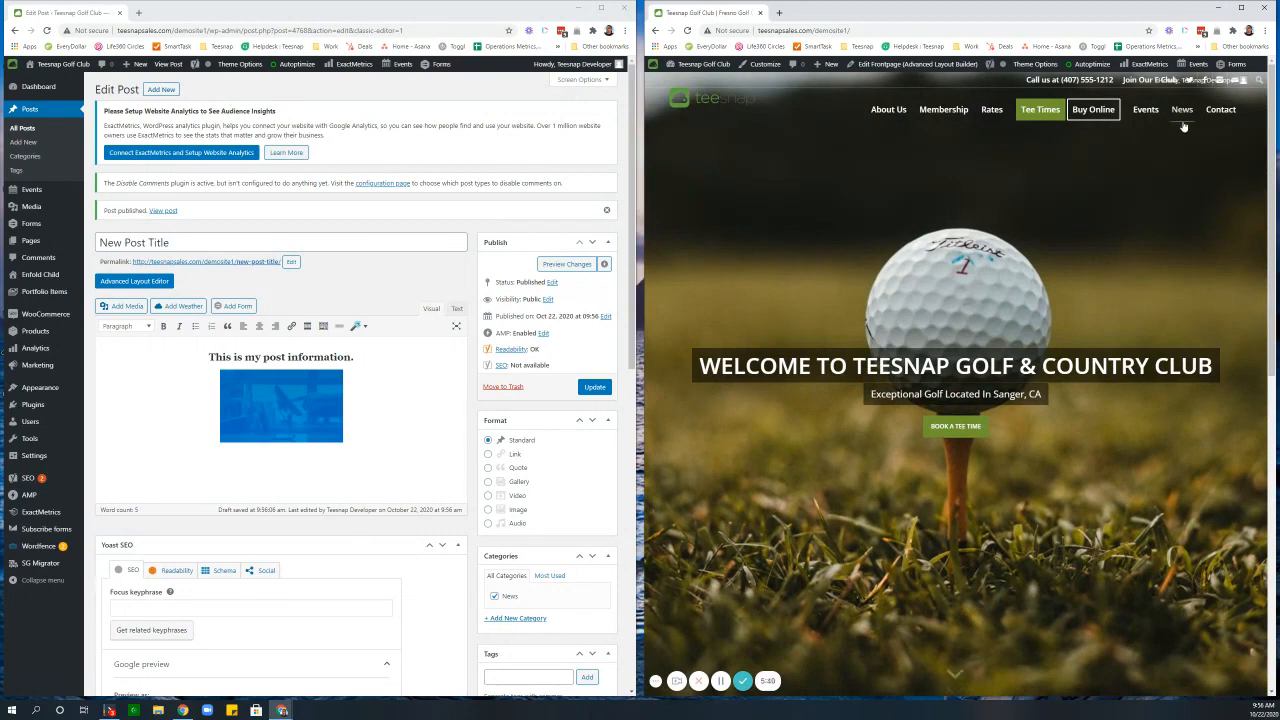
Step: Open the live News page and compare the new post with the editor's featured image and the older posts
{"action": "left_click", "coordinate": [1182, 117]}
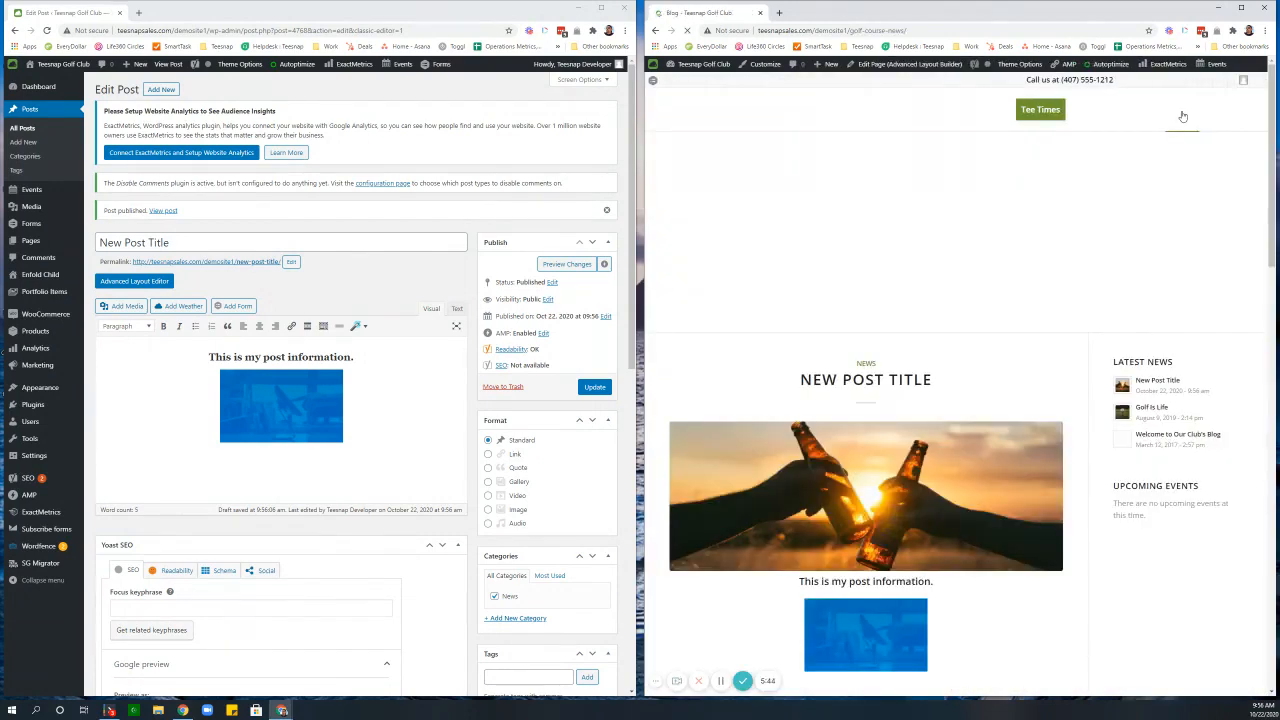
{"action": "scroll", "coordinate": [926, 265], "scroll_direction": "down", "scroll_amount": 1}
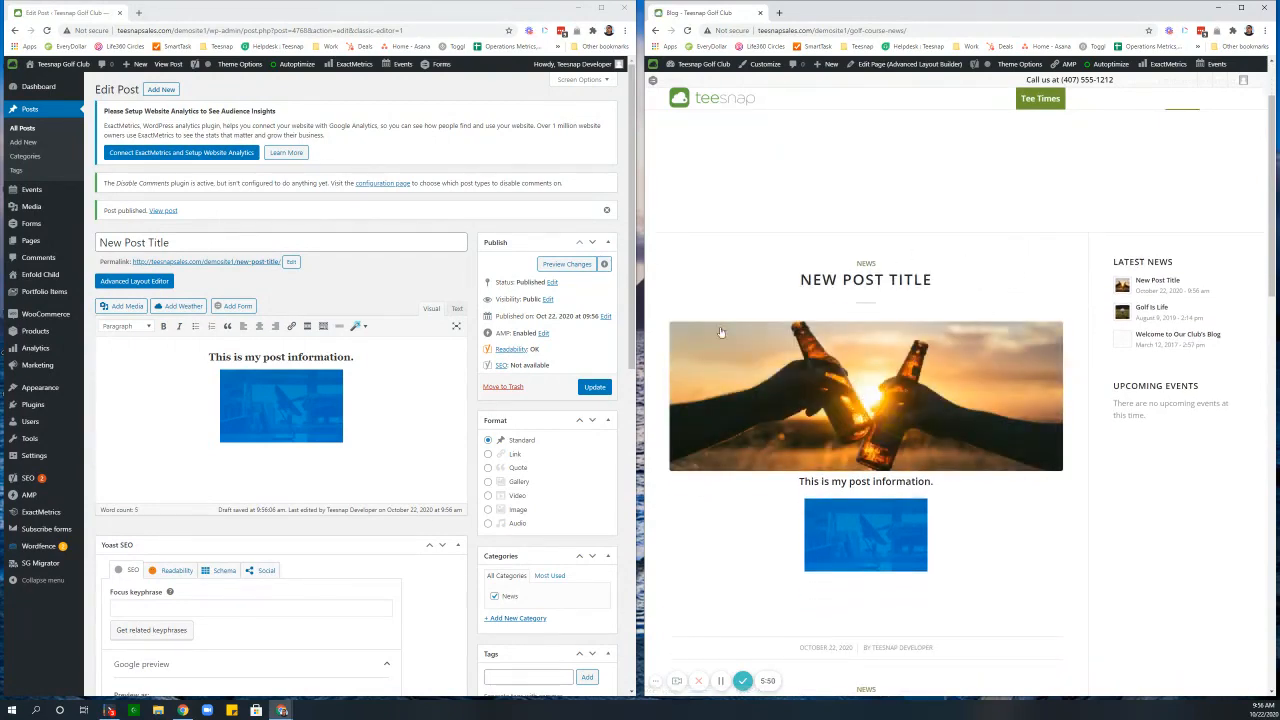
{"action": "scroll", "coordinate": [517, 426], "scroll_direction": "down", "scroll_amount": 7}
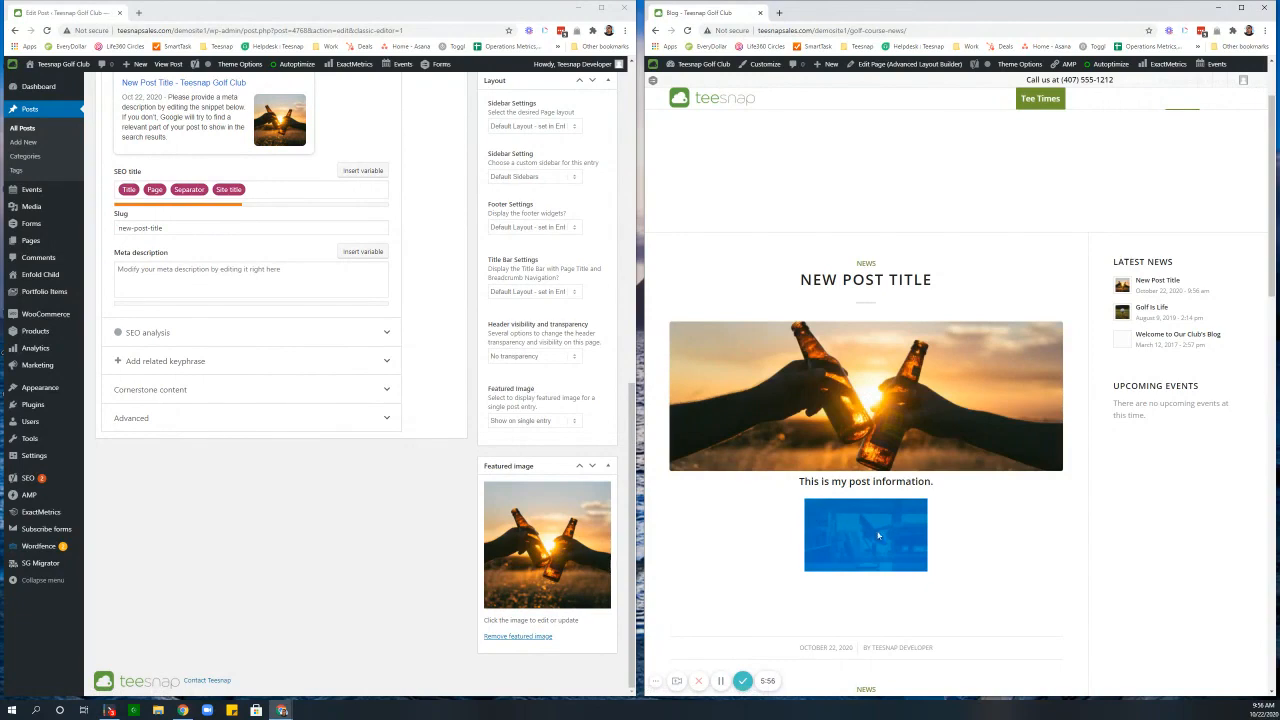
{"action": "scroll", "coordinate": [910, 520], "scroll_direction": "down", "scroll_amount": 1}
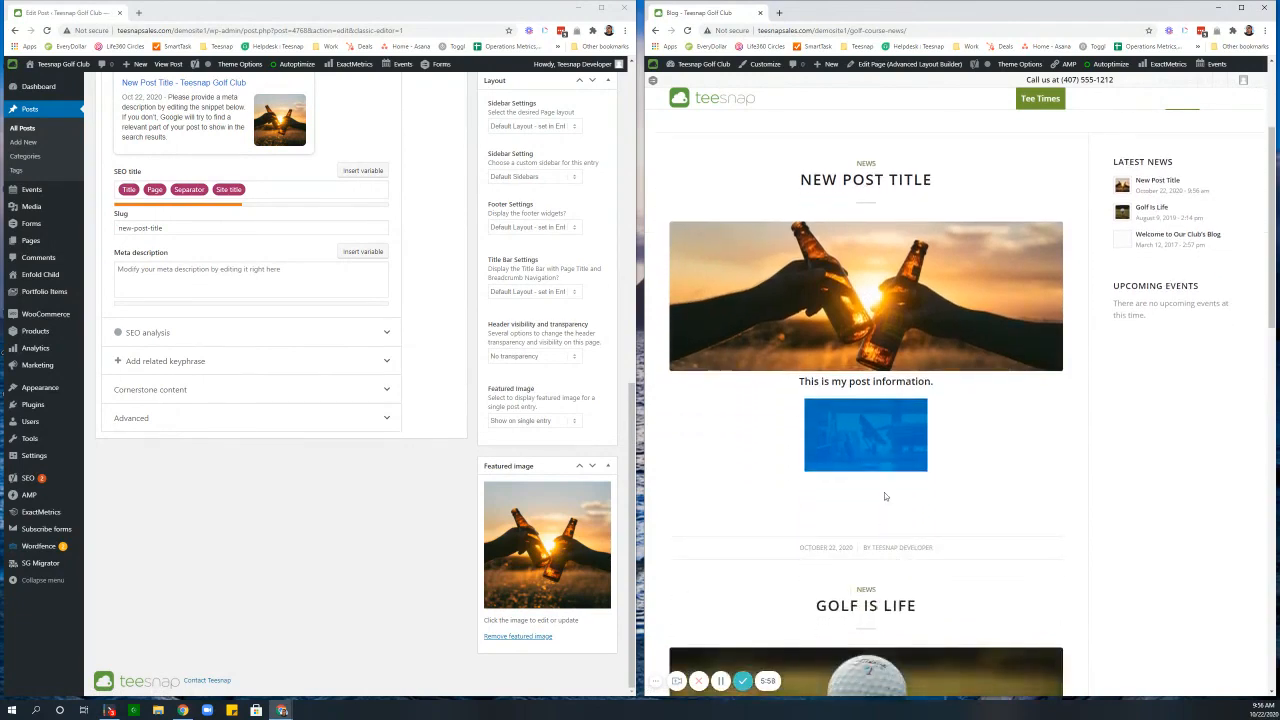
{"action": "scroll", "coordinate": [885, 490], "scroll_direction": "up", "scroll_amount": 1}
{"action": "scroll", "coordinate": [886, 478], "scroll_direction": "down", "scroll_amount": 2}
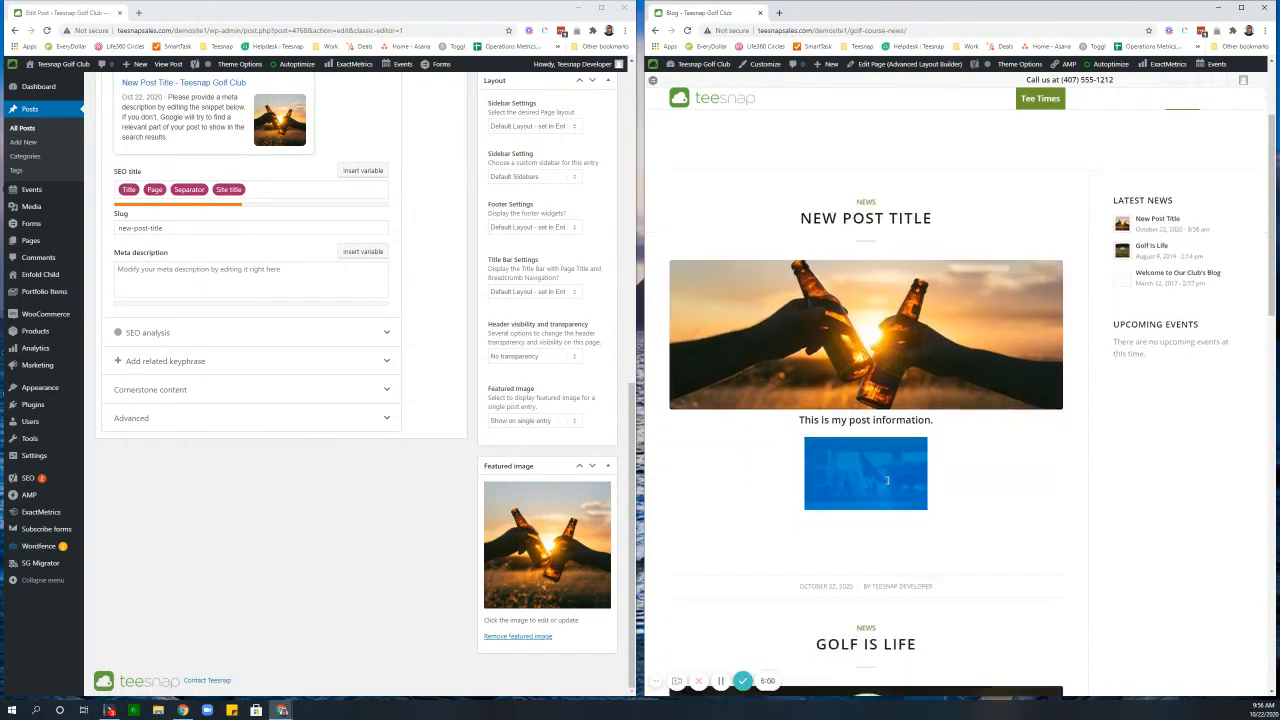
{"action": "scroll", "coordinate": [876, 372], "scroll_direction": "up", "scroll_amount": 2}
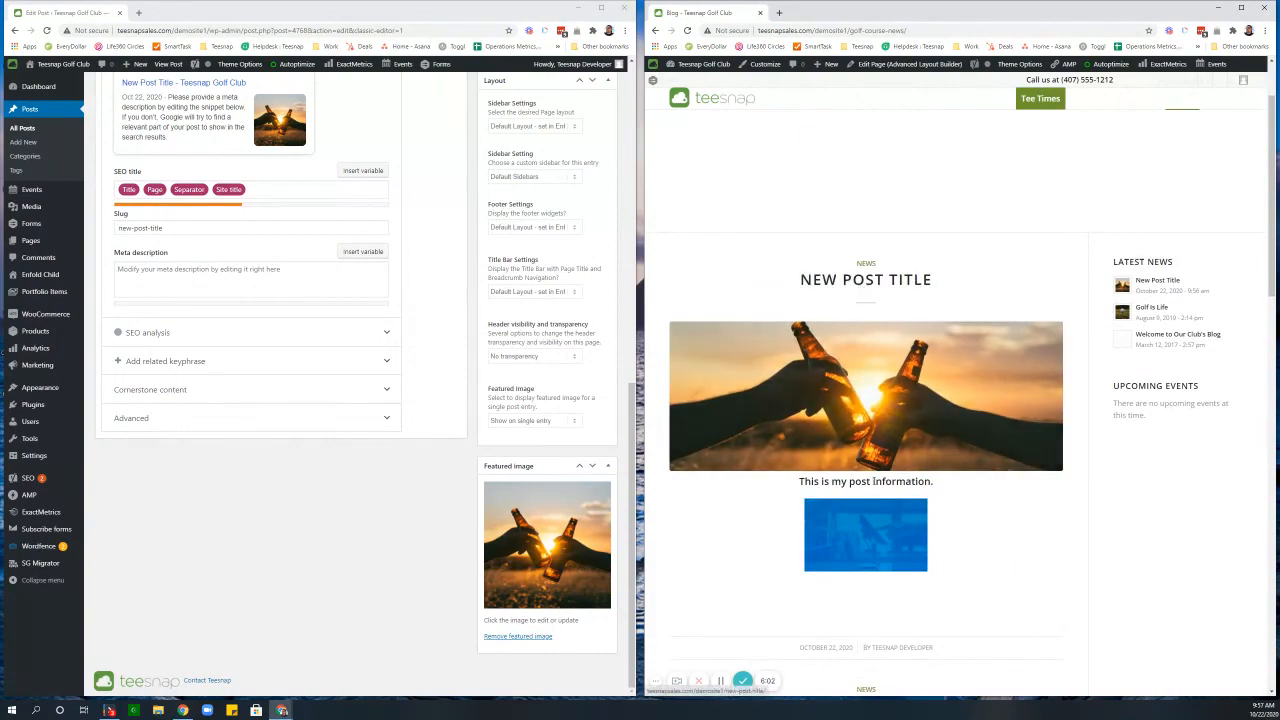
{"action": "scroll", "coordinate": [875, 450], "scroll_direction": "down", "scroll_amount": 5}
{"action": "scroll", "coordinate": [878, 483], "scroll_direction": "down", "scroll_amount": 3}
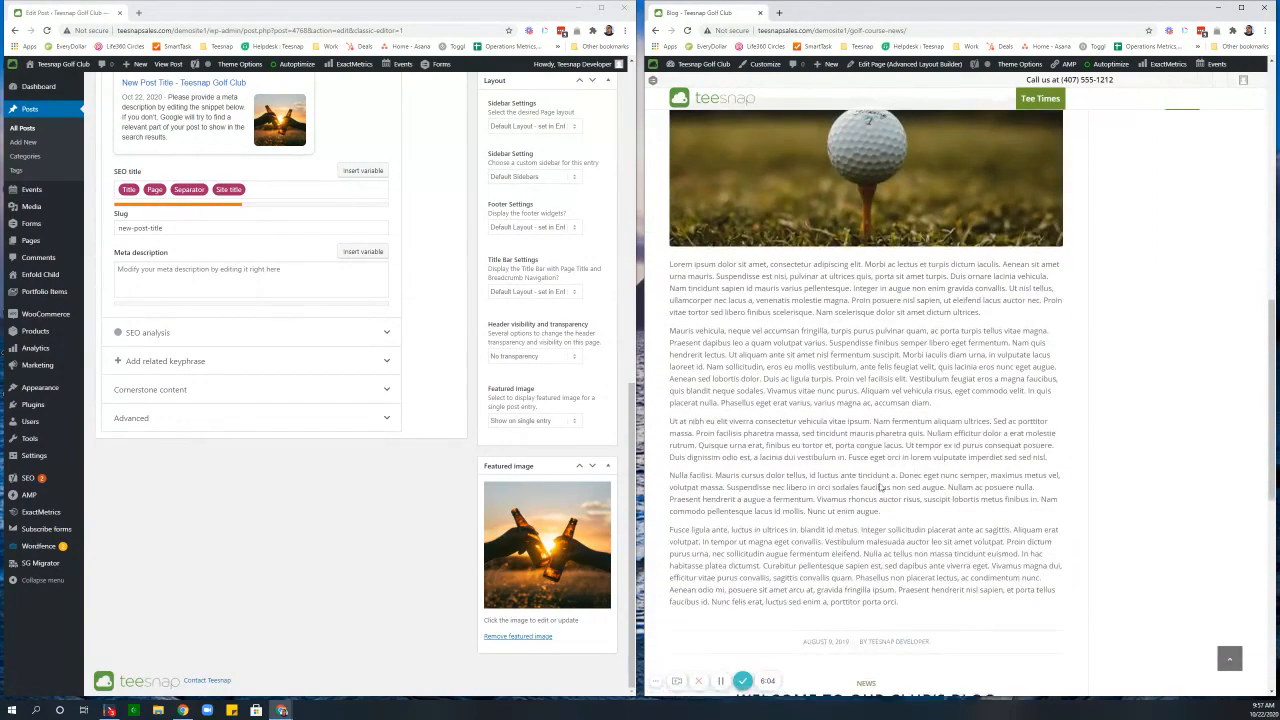
{"action": "scroll", "coordinate": [882, 380], "scroll_direction": "down", "scroll_amount": 5}
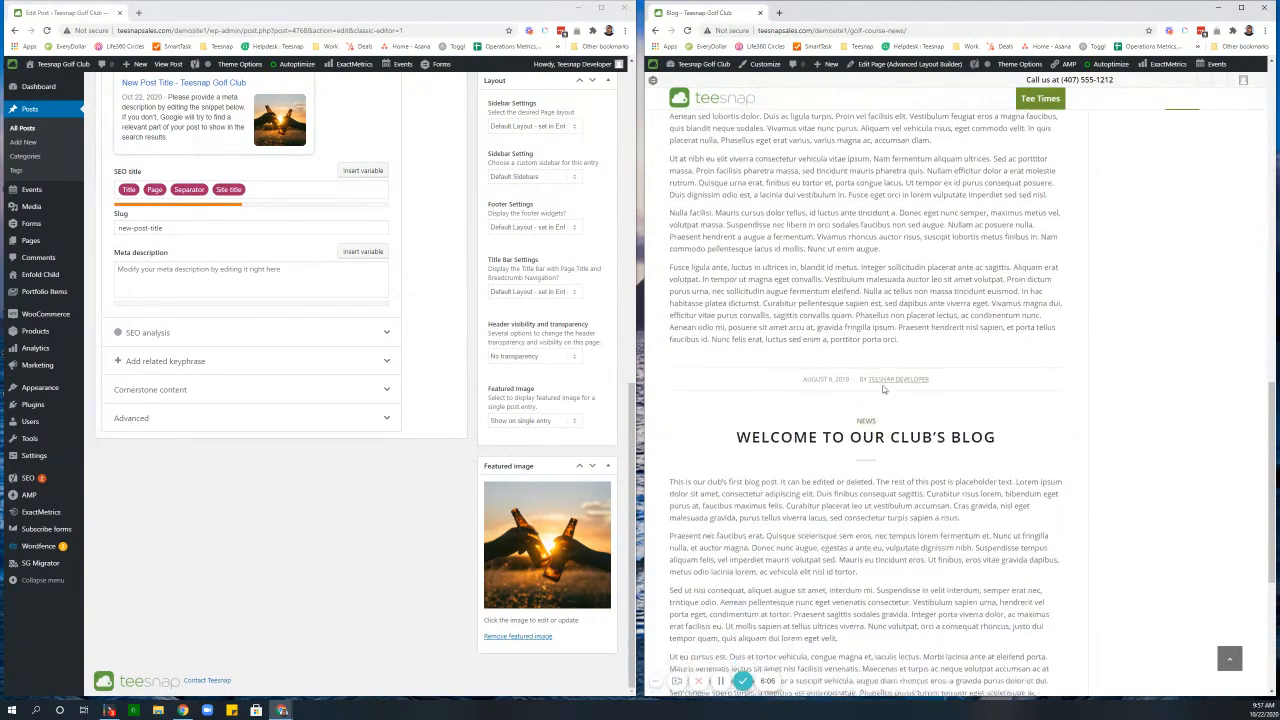
{"action": "scroll", "coordinate": [882, 393], "scroll_direction": "up", "scroll_amount": 15}
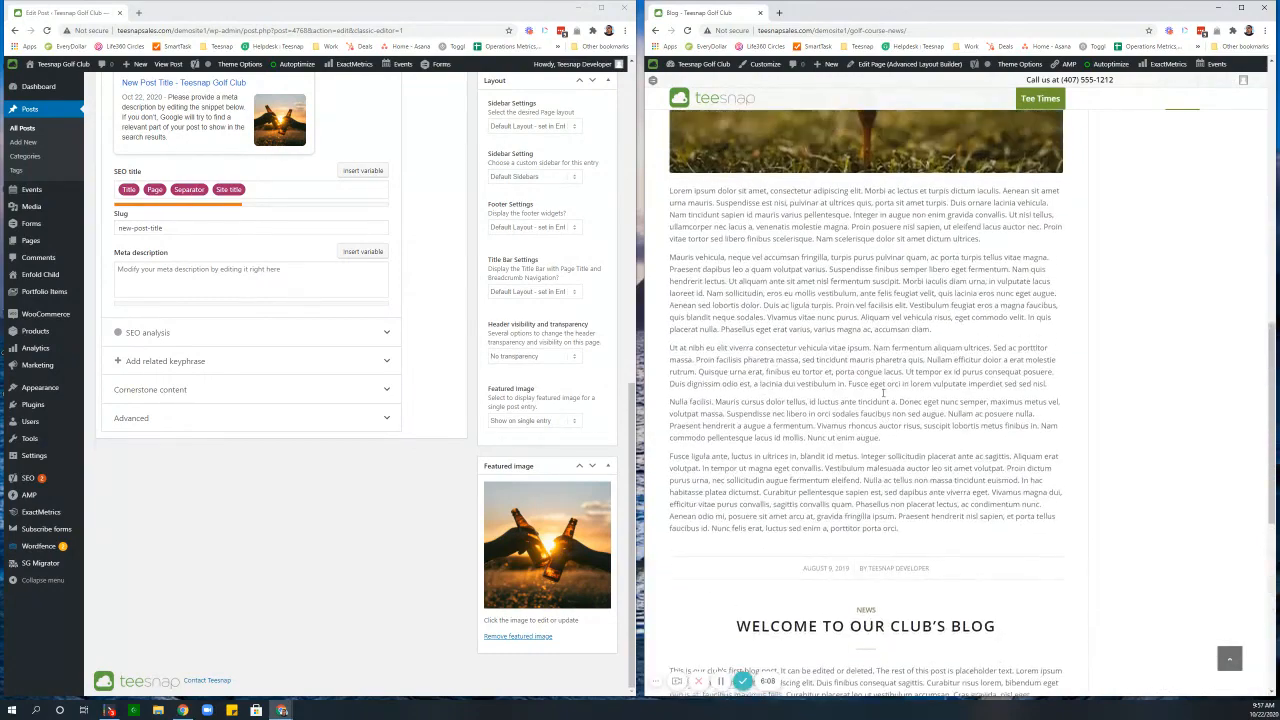
{"action": "scroll", "coordinate": [882, 391], "scroll_direction": "up", "scroll_amount": 2}
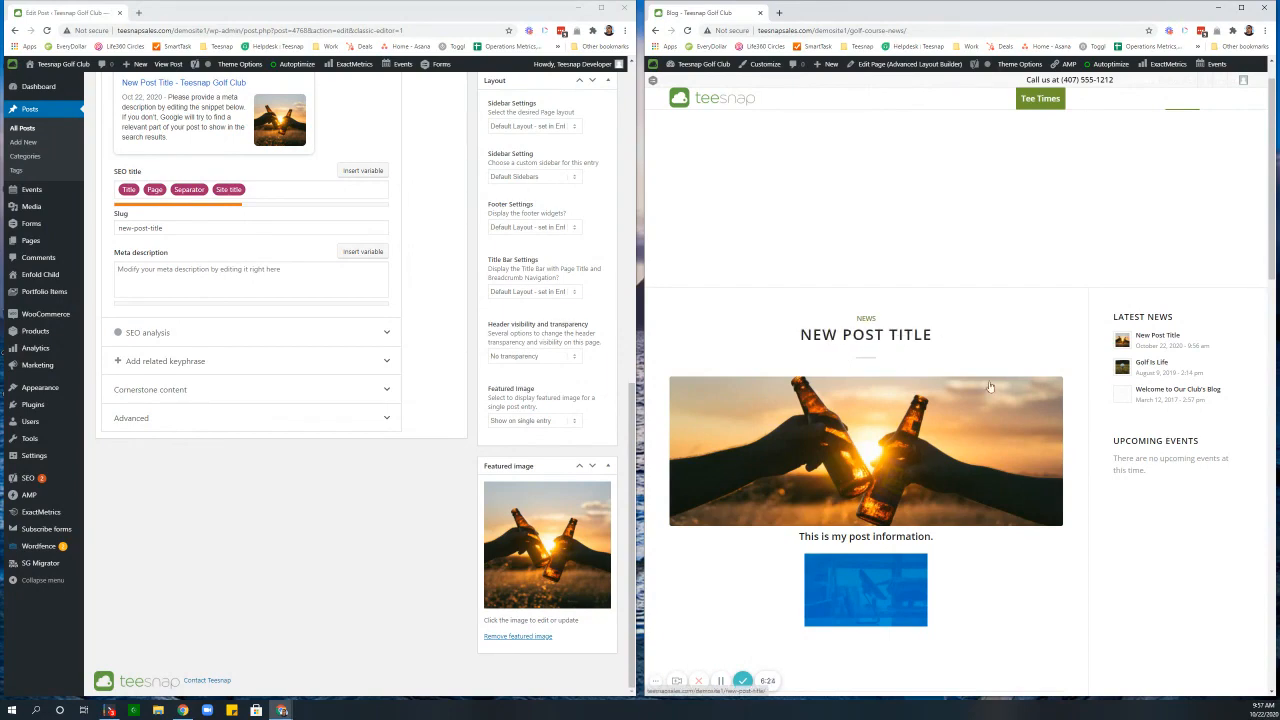
Step: Open "New Post Title" from the Latest News list and examine its featured image, body content and sharing options
{"action": "left_click", "coordinate": [1158, 336]}
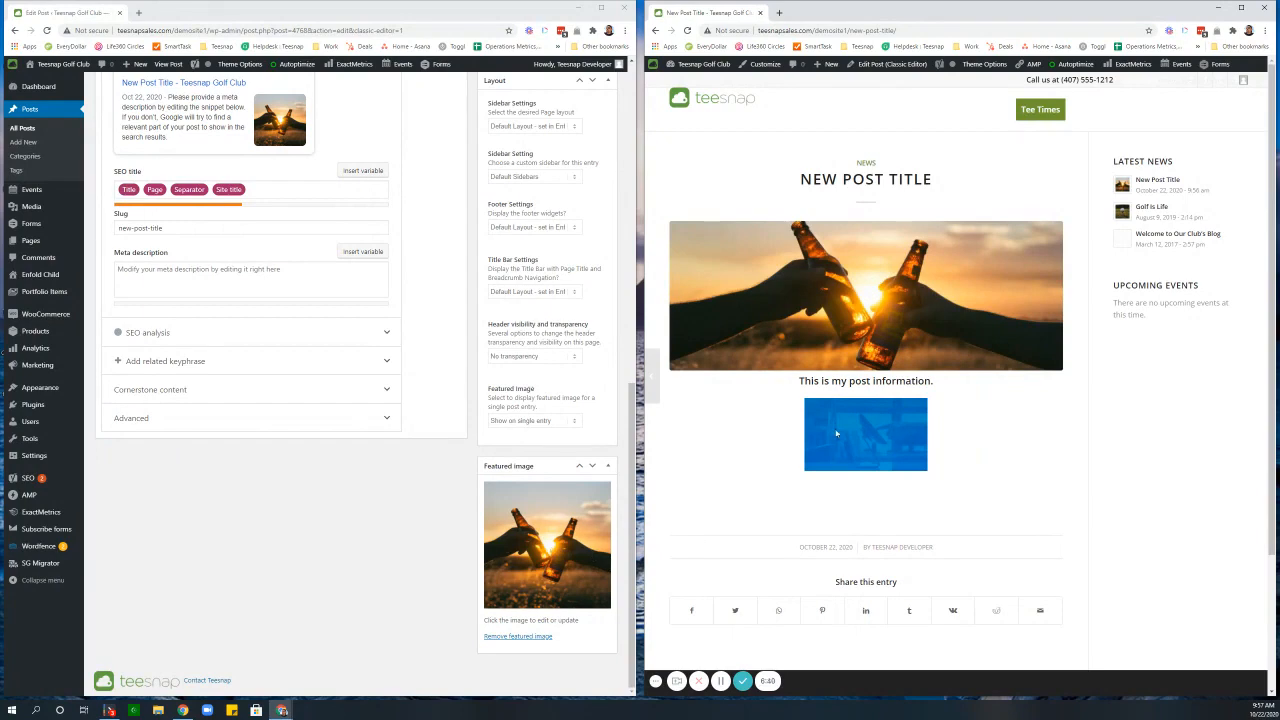
{"action": "scroll", "coordinate": [519, 350], "scroll_direction": "up", "scroll_amount": 6}
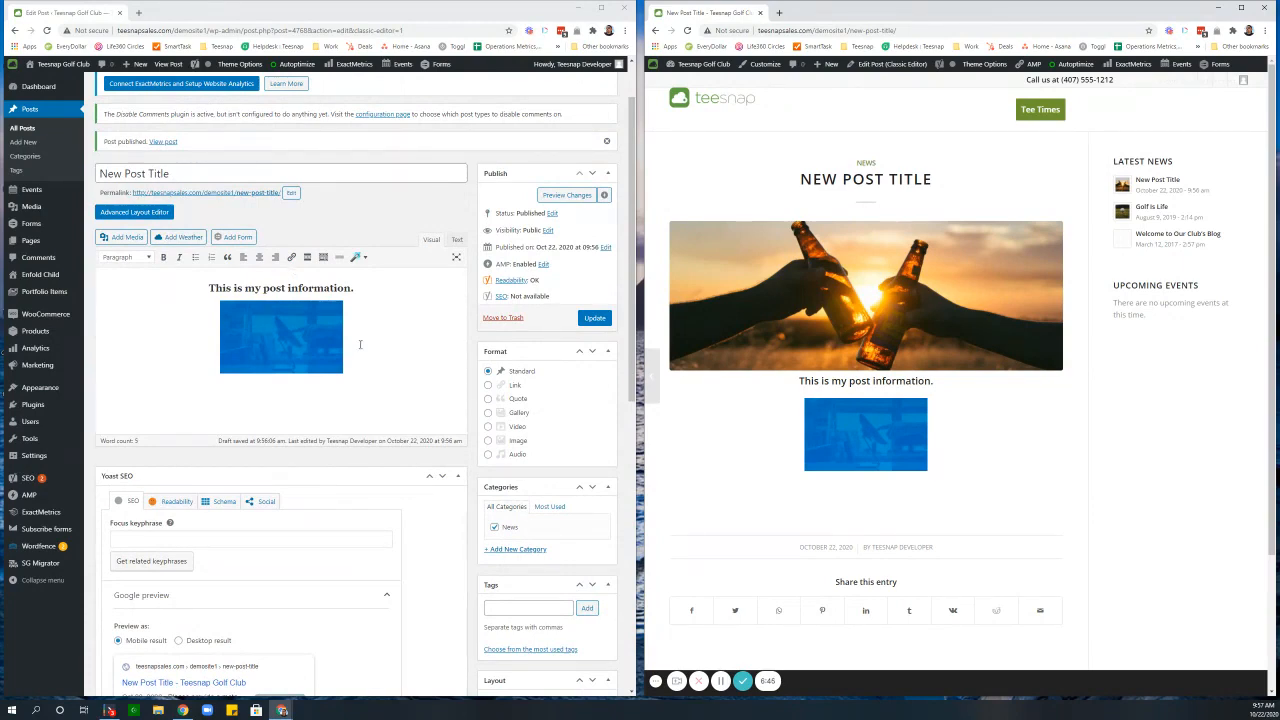
{"action": "scroll", "coordinate": [766, 442], "scroll_direction": "down", "scroll_amount": 3}
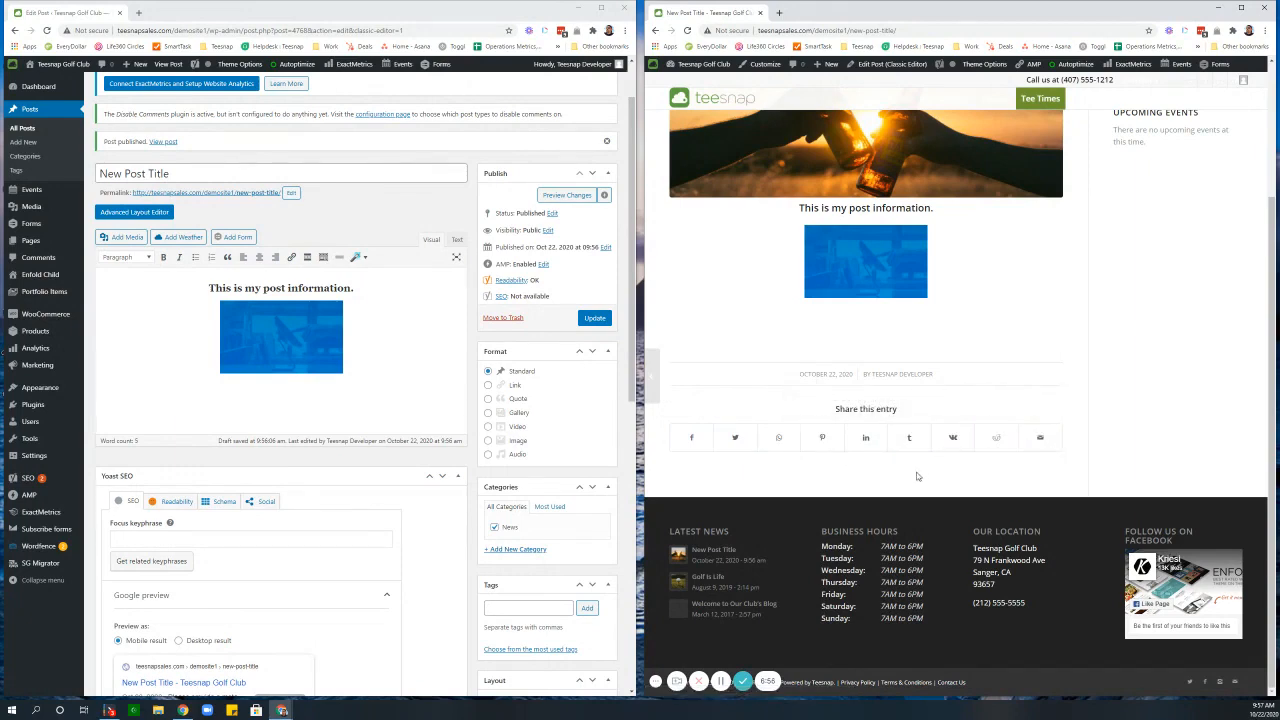
{"action": "scroll", "coordinate": [960, 473], "scroll_direction": "up", "scroll_amount": 2}
{"action": "scroll", "coordinate": [965, 464], "scroll_direction": "down", "scroll_amount": 1}
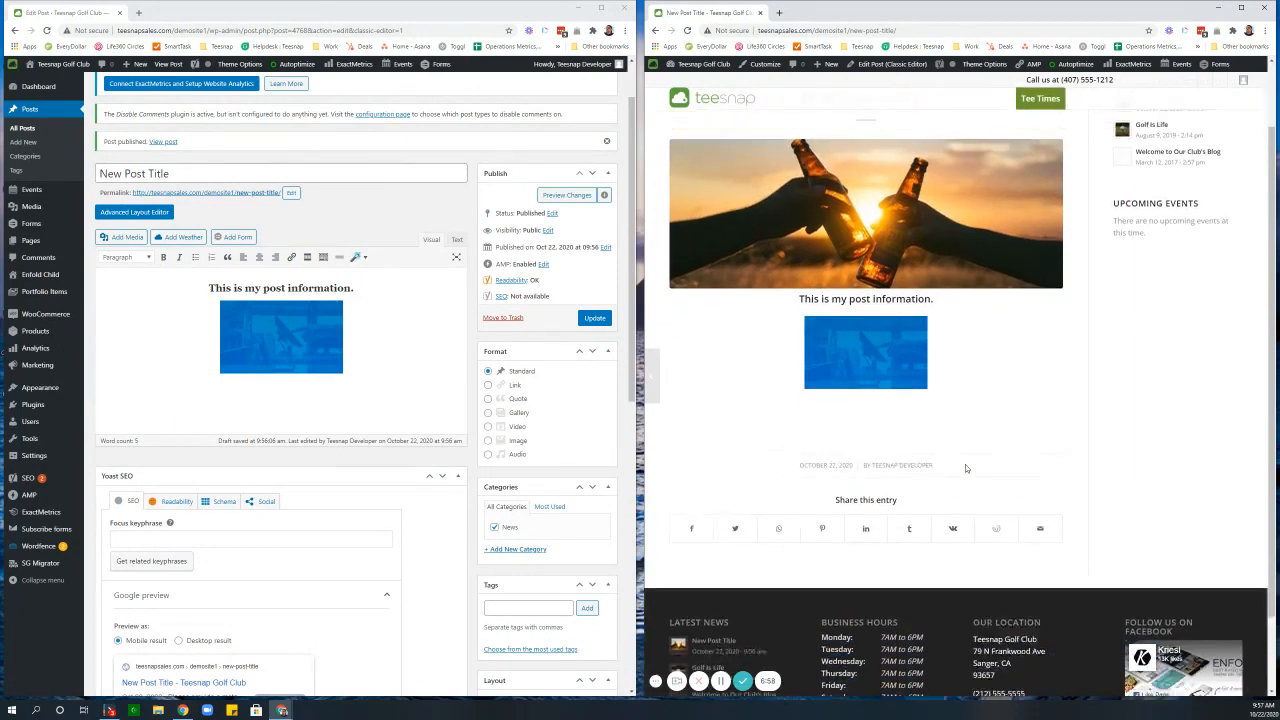
{"action": "scroll", "coordinate": [965, 464], "scroll_direction": "up", "scroll_amount": 1}
{"action": "scroll", "coordinate": [965, 464], "scroll_direction": "down", "scroll_amount": 1}
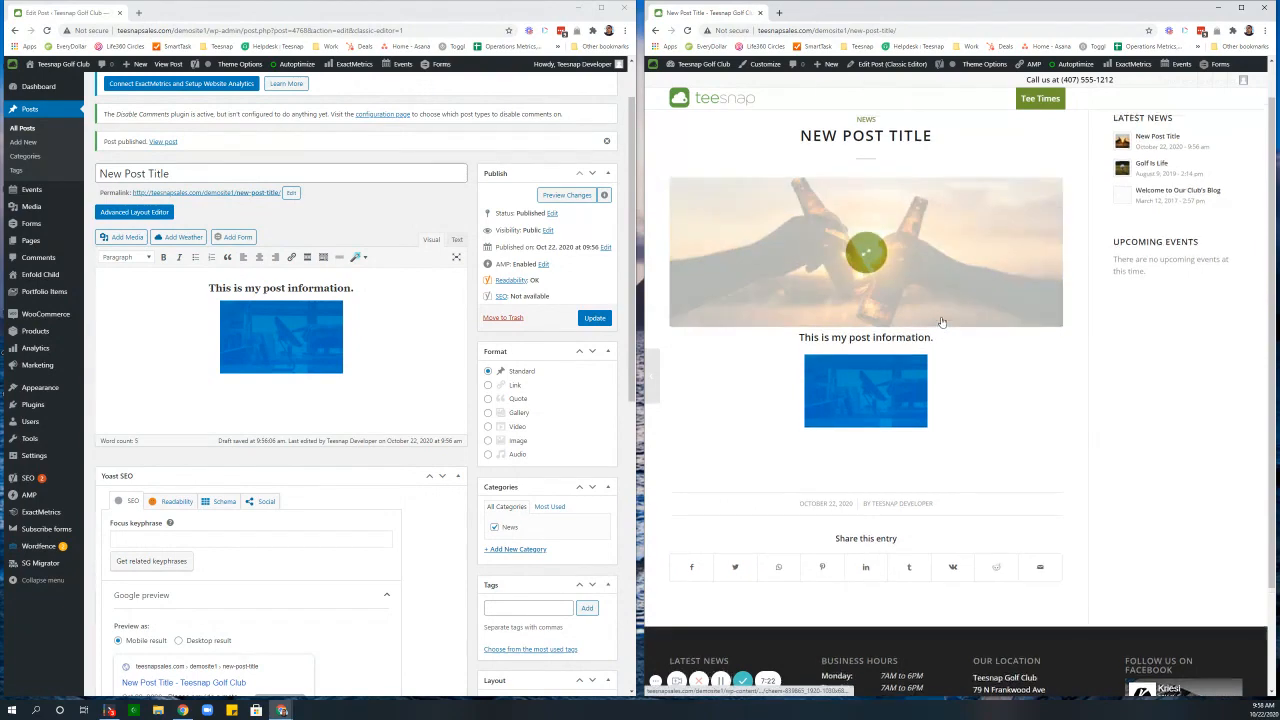
{"action": "scroll", "coordinate": [941, 322], "scroll_direction": "up", "scroll_amount": 1}
{"action": "scroll", "coordinate": [941, 317], "scroll_direction": "down", "scroll_amount": 1}
{"action": "scroll", "coordinate": [941, 317], "scroll_direction": "up", "scroll_amount": 1}
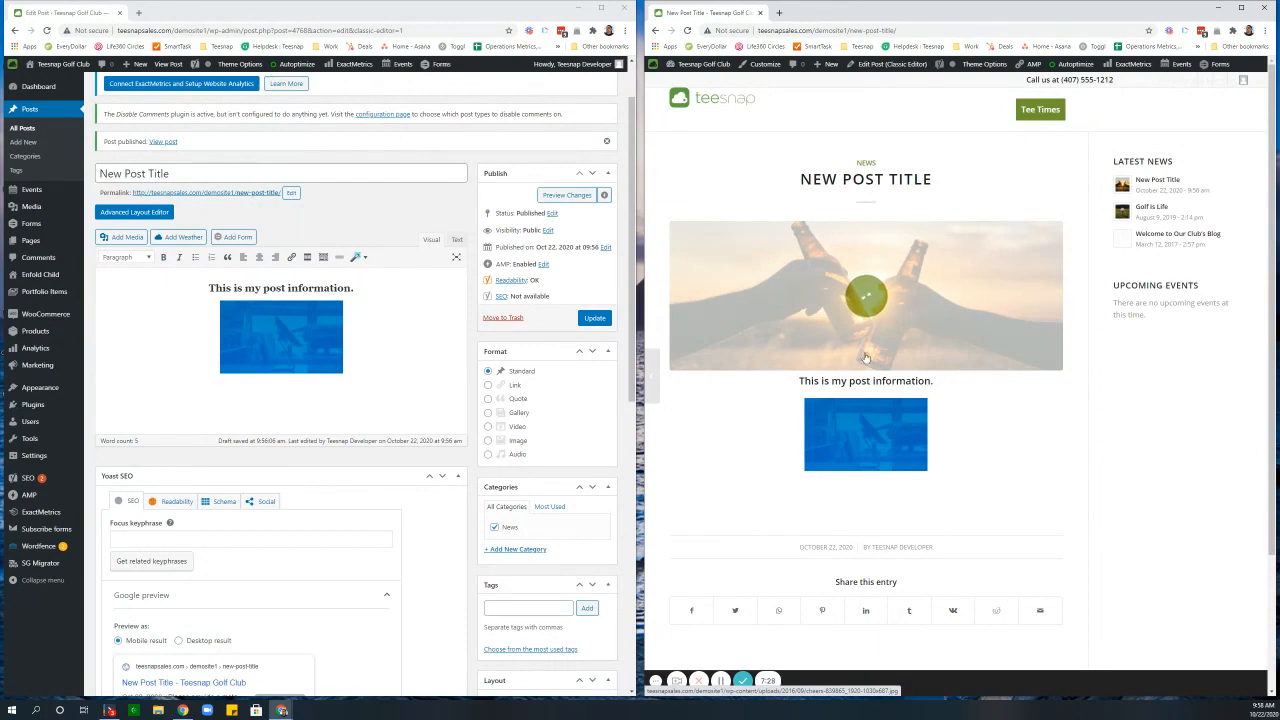
{"action": "scroll", "coordinate": [997, 417], "scroll_direction": "down", "scroll_amount": 1}
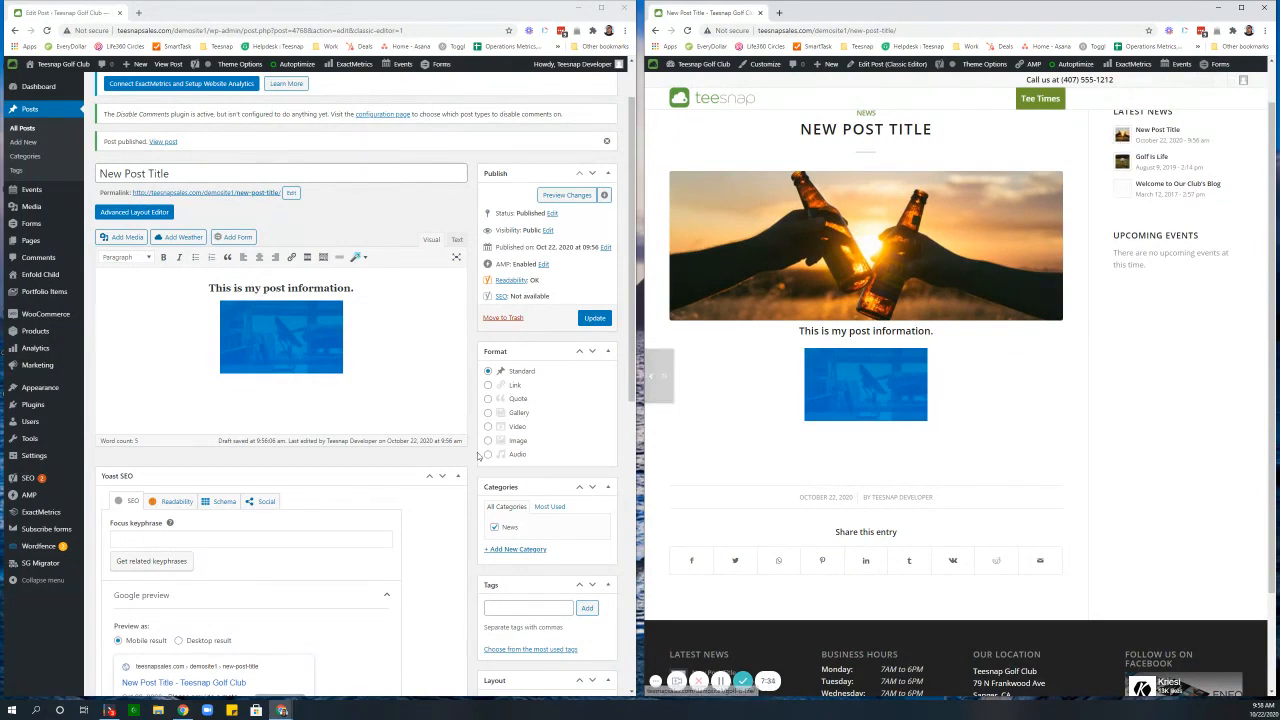
Step: Set the post's featured image display to "Hide on single entry" and update the post
{"action": "scroll", "coordinate": [477, 455], "scroll_direction": "down", "scroll_amount": 2}
{"action": "scroll", "coordinate": [560, 275], "scroll_direction": "down", "scroll_amount": 5}
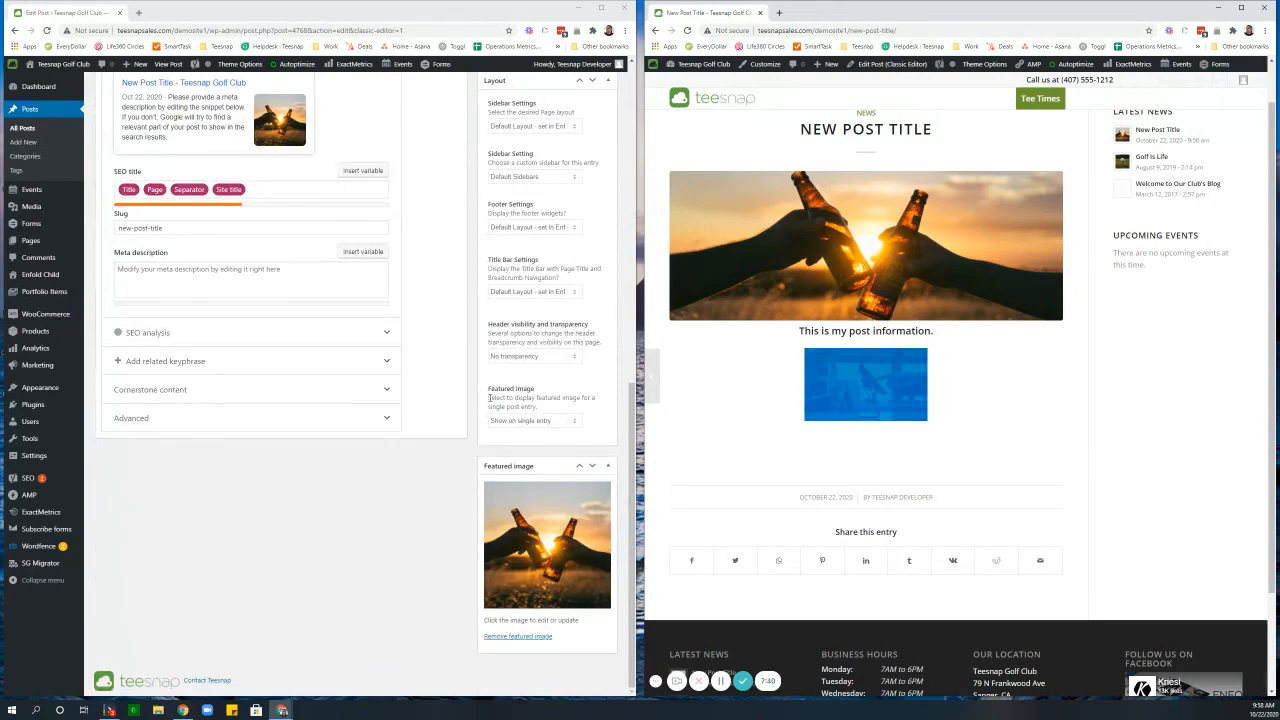
{"action": "left_click", "coordinate": [572, 424]}
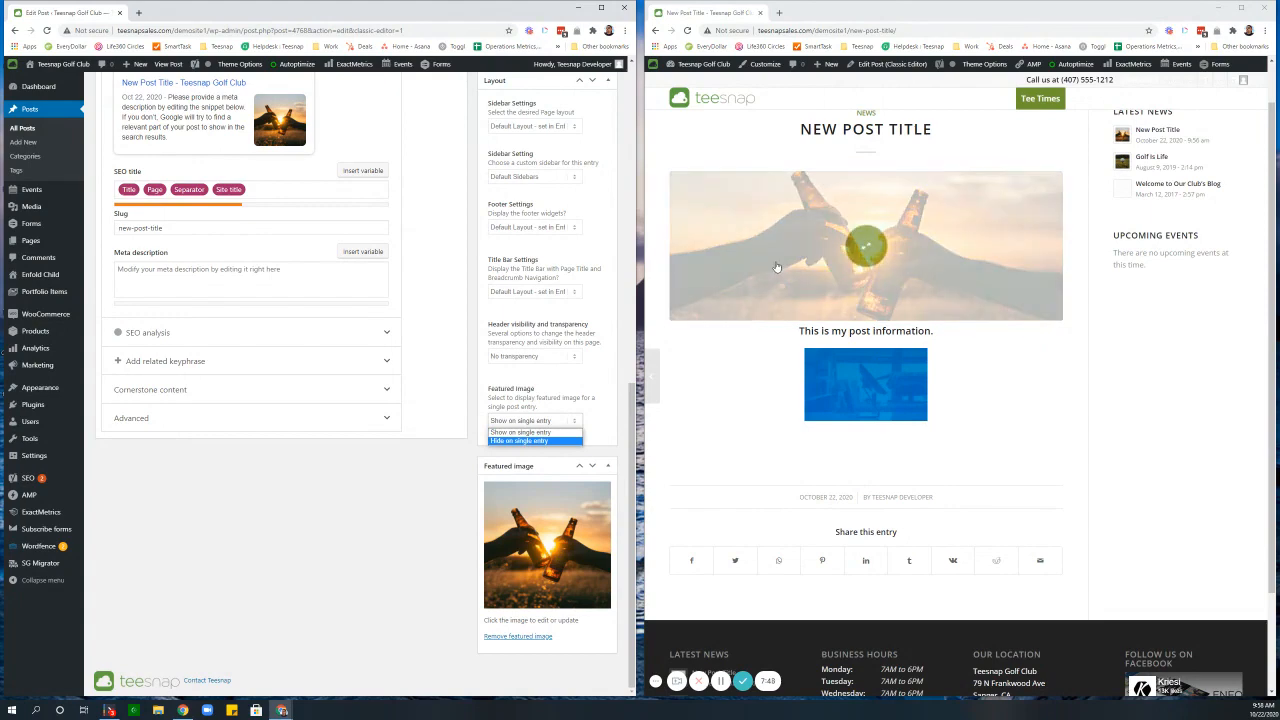
{"action": "left_click", "coordinate": [519, 442]}
{"action": "scroll", "coordinate": [575, 433], "scroll_direction": "up", "scroll_amount": 10}
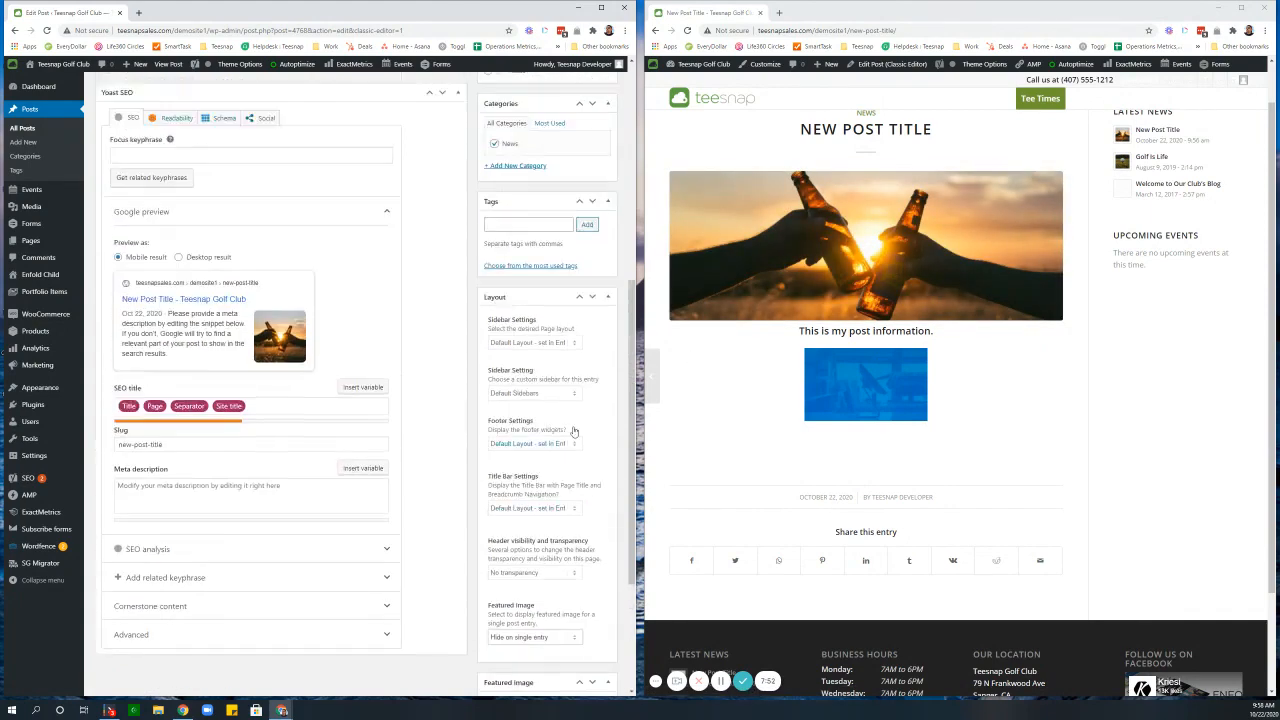
{"action": "left_click", "coordinate": [595, 389]}
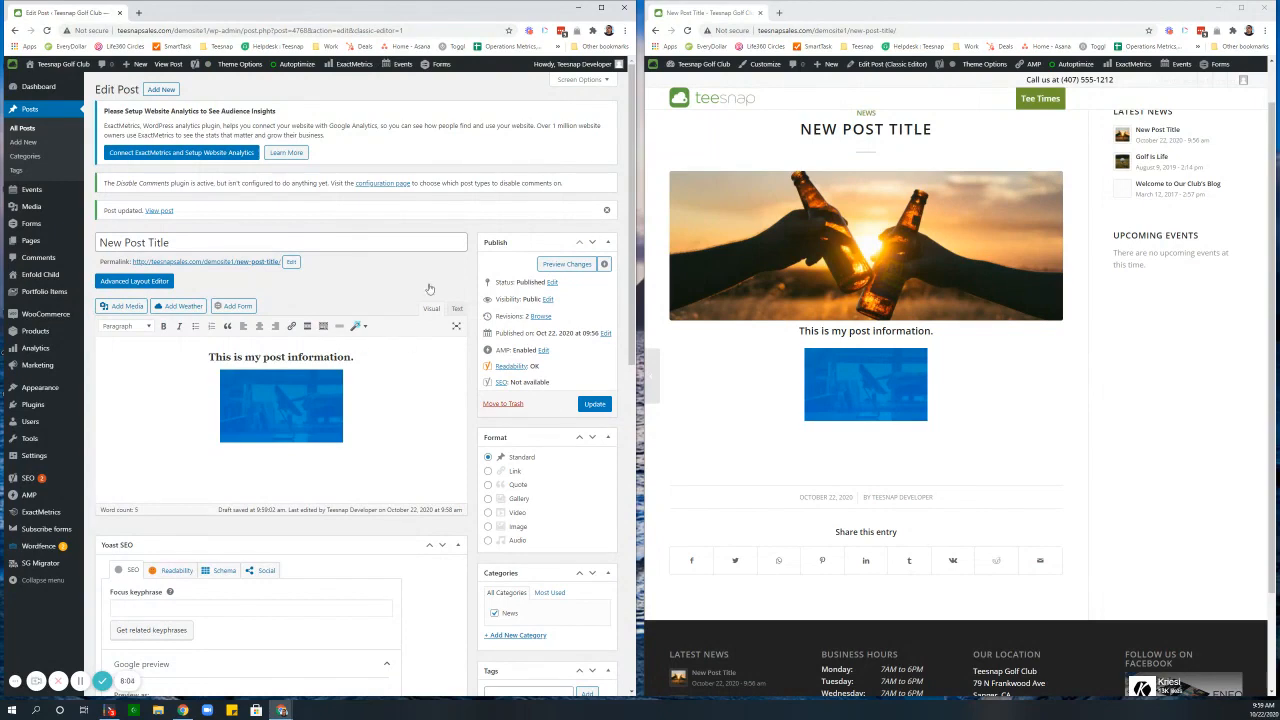
Step: Reload the live post to check the featured image area, and open the post author's archive page
{"action": "left_click", "coordinate": [687, 30]}
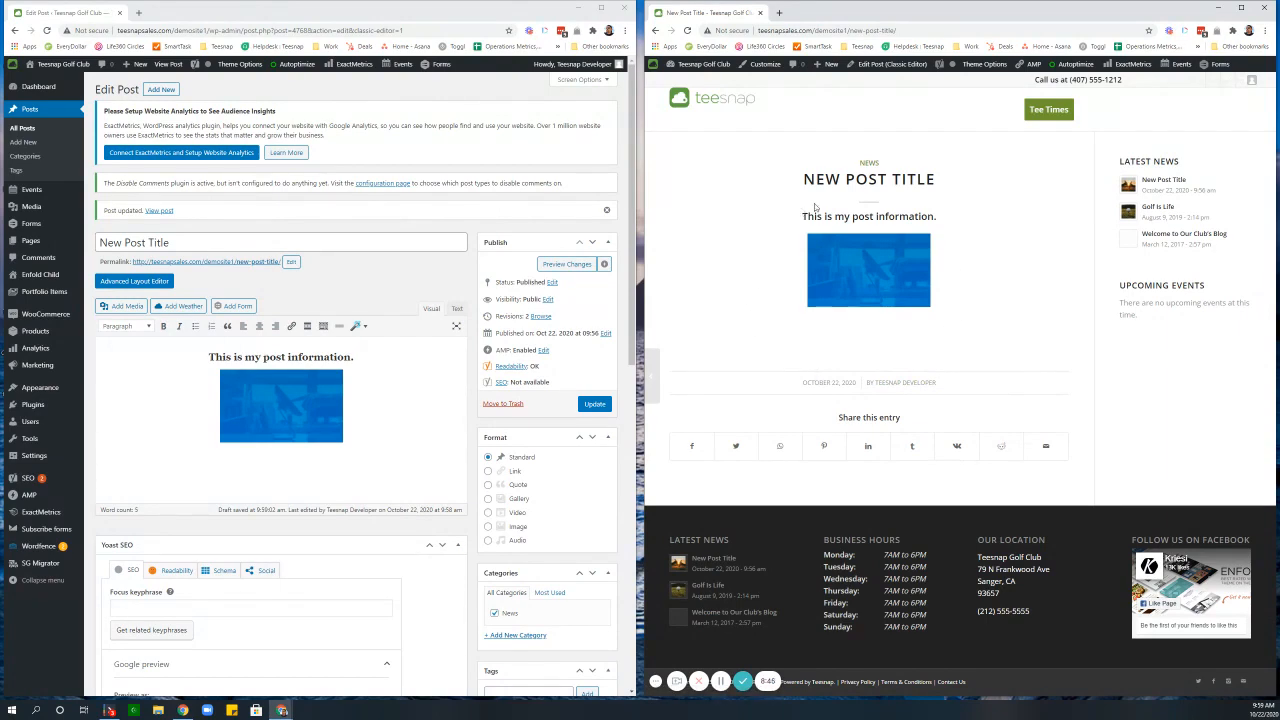
{"action": "left_click", "coordinate": [905, 385]}
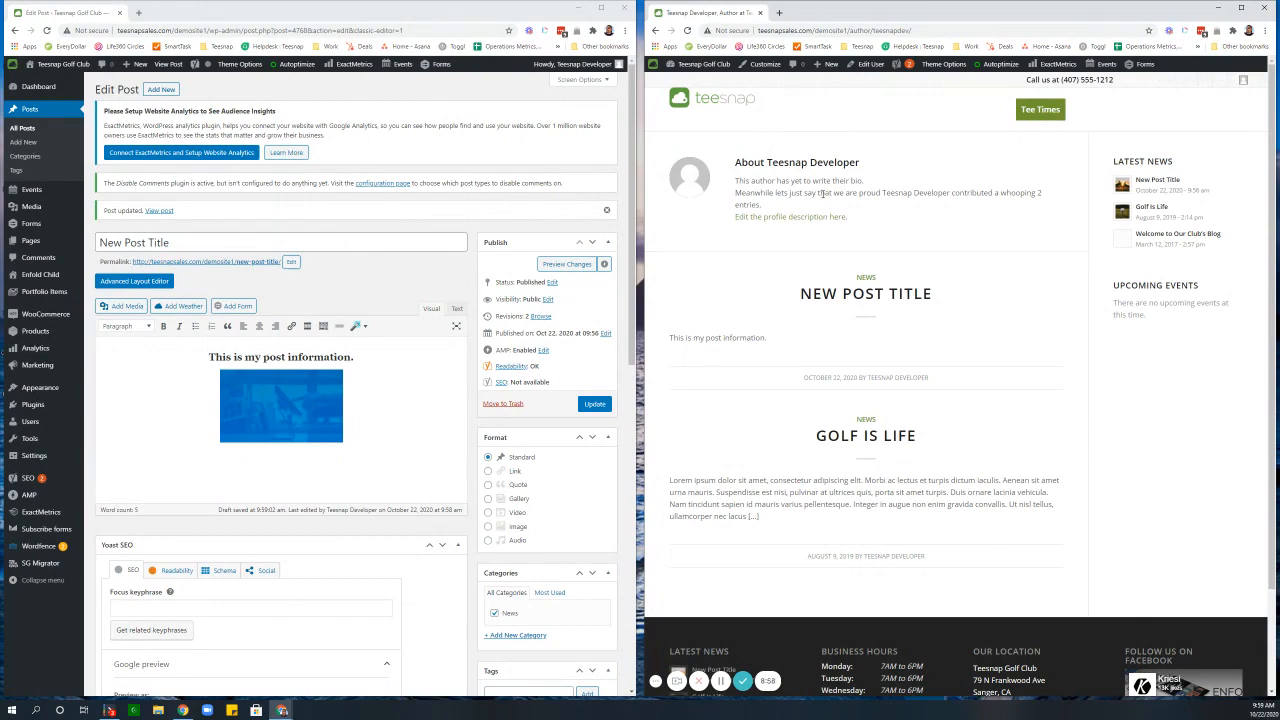
Step: Examine the author archive page, including the placeholder bio text and the author's listed posts
{"action": "scroll", "coordinate": [870, 310], "scroll_direction": "down", "scroll_amount": 1}
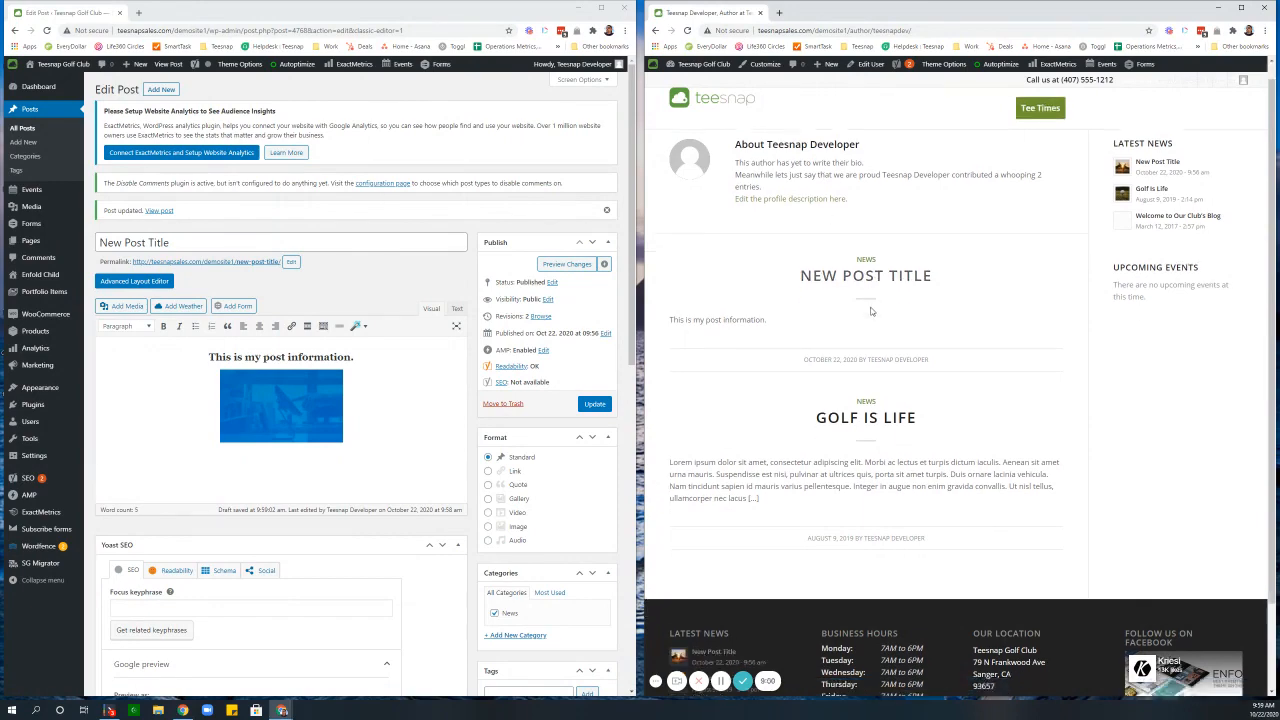
{"action": "scroll", "coordinate": [897, 333], "scroll_direction": "down", "scroll_amount": 1}
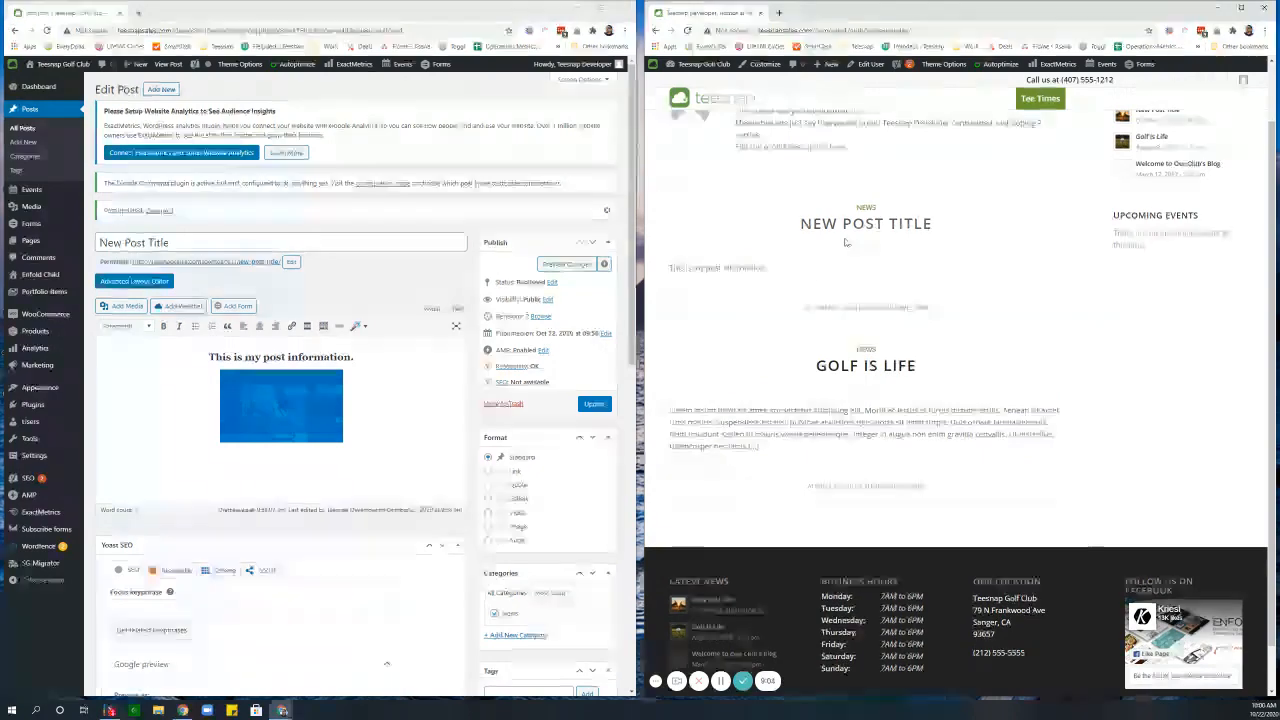
{"action": "scroll", "coordinate": [820, 165], "scroll_direction": "up", "scroll_amount": 1}
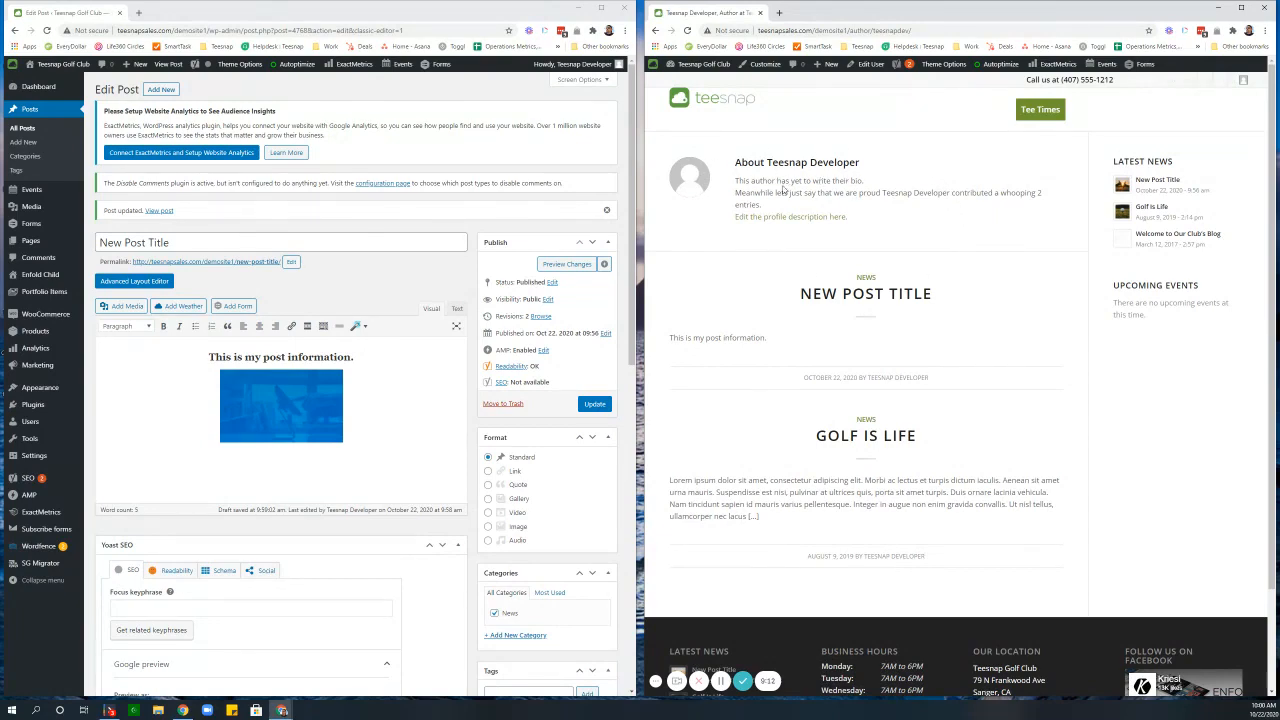
{"action": "left_click_drag", "start_coordinate": [735, 184], "coordinate": [784, 193]}
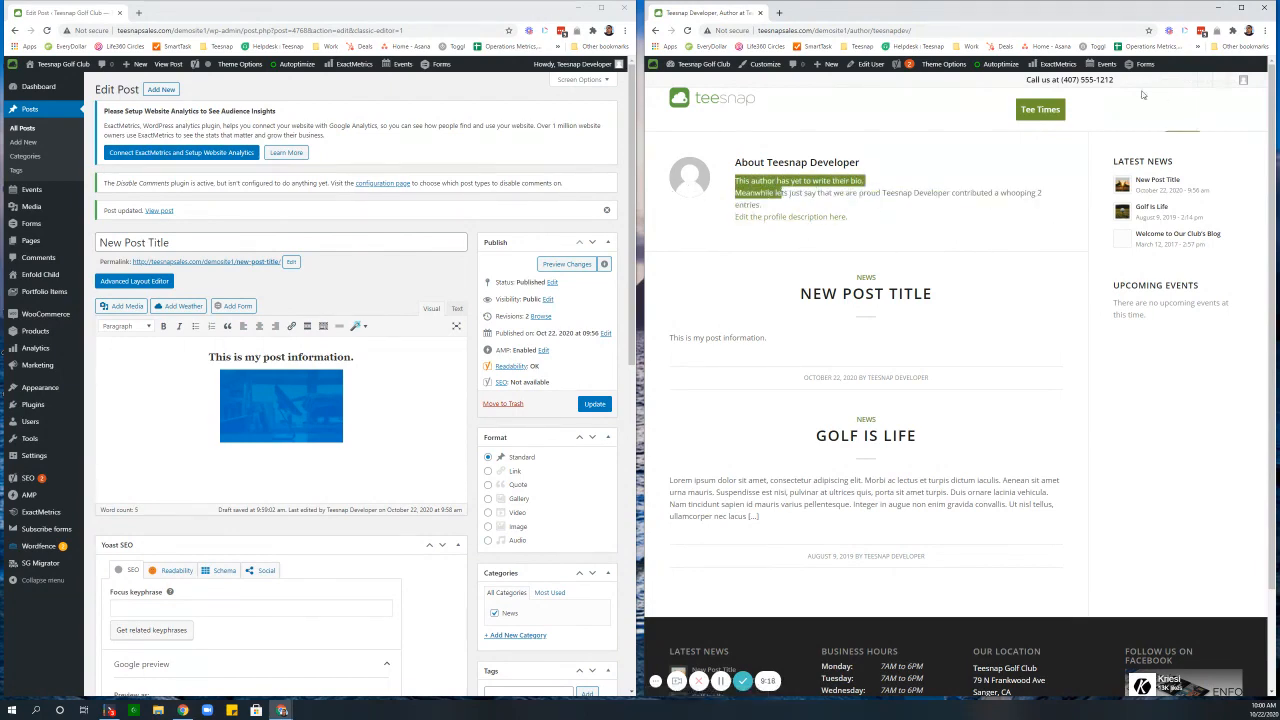
Step: Open the site's user list in the admin area and open the teesnapdev user's profile for editing
{"action": "mouse_move", "coordinate": [1158, 81]}
{"action": "left_click", "coordinate": [31, 427]}
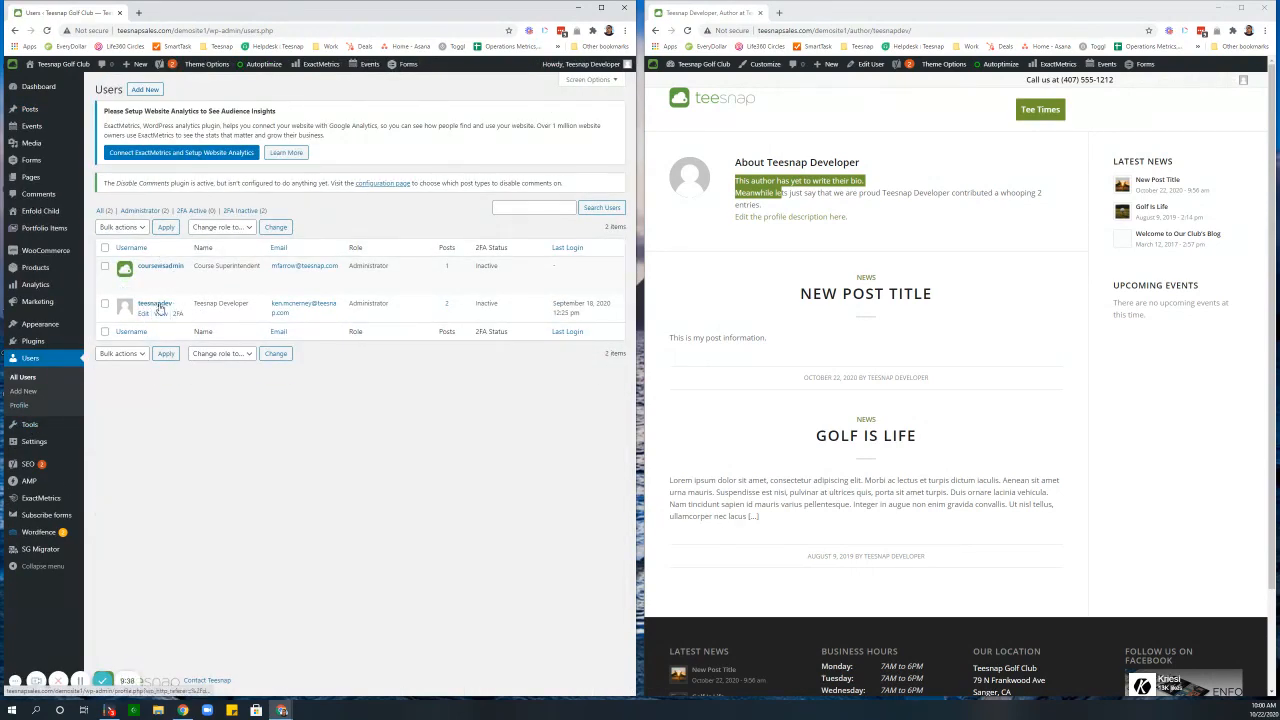
{"action": "left_click", "coordinate": [155, 305]}
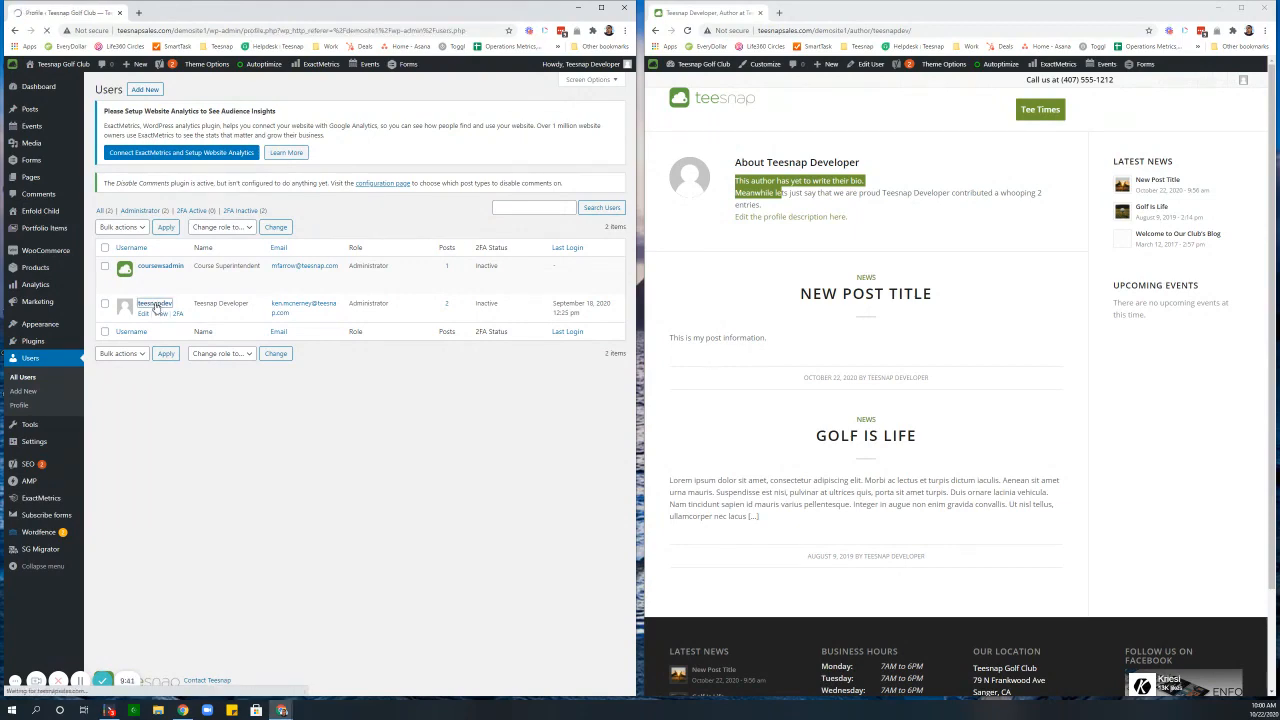
{"action": "scroll", "coordinate": [316, 340], "scroll_direction": "down", "scroll_amount": 3}
{"action": "scroll", "coordinate": [316, 340], "scroll_direction": "up", "scroll_amount": 2}
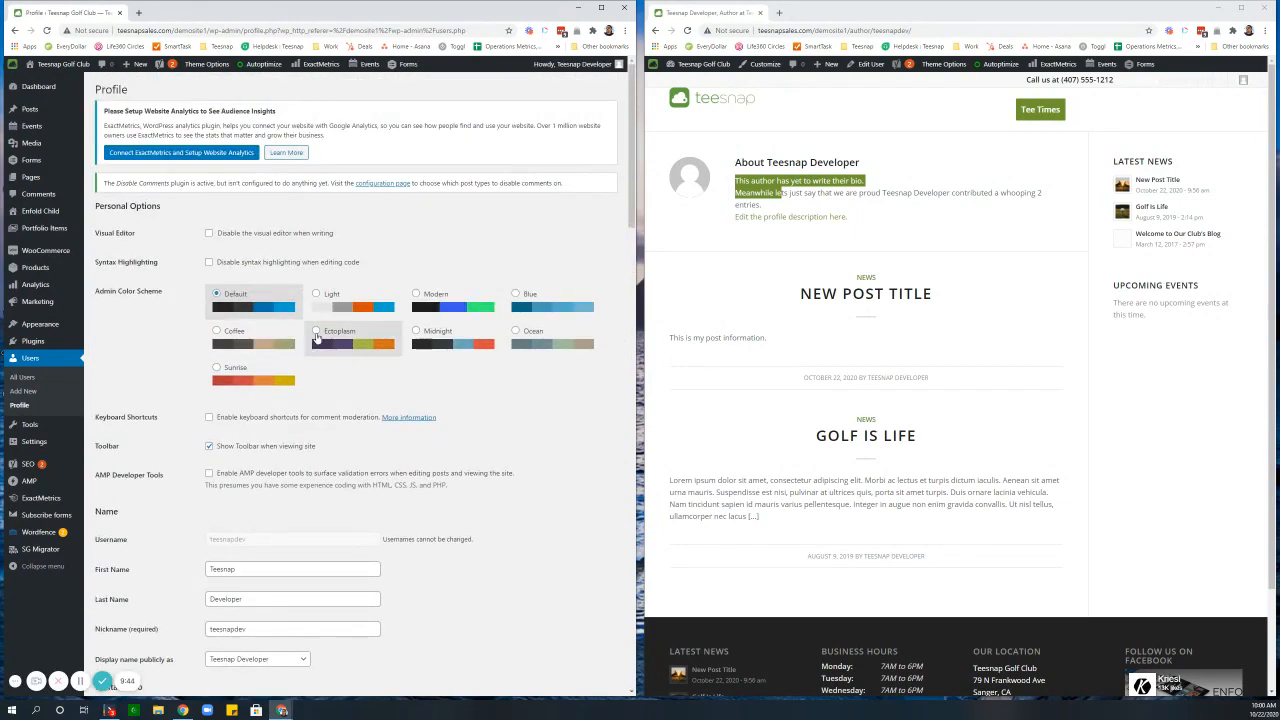
Step: Review the profile's public display name options and keep "Teesnap Developer" selected
{"action": "scroll", "coordinate": [290, 300], "scroll_direction": "down", "scroll_amount": 5}
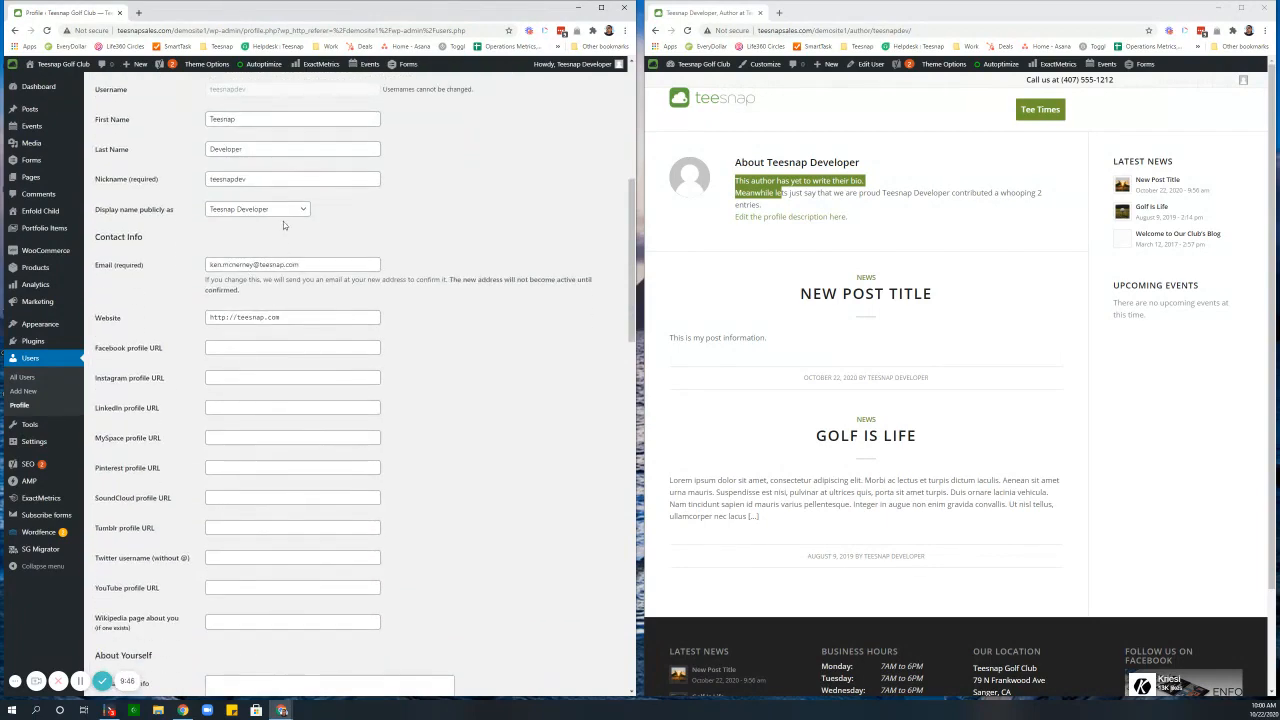
{"action": "left_click", "coordinate": [303, 210]}
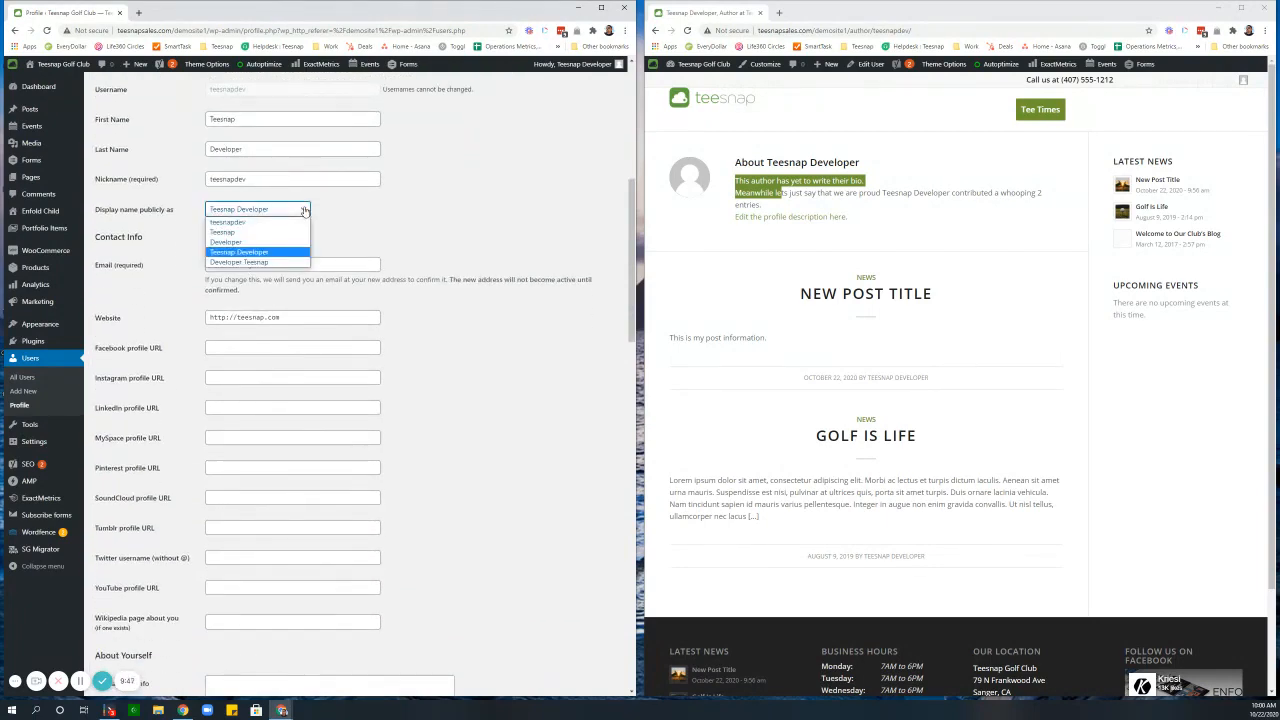
{"action": "left_click", "coordinate": [240, 252]}
{"action": "scroll", "coordinate": [262, 252], "scroll_direction": "down", "scroll_amount": 1}
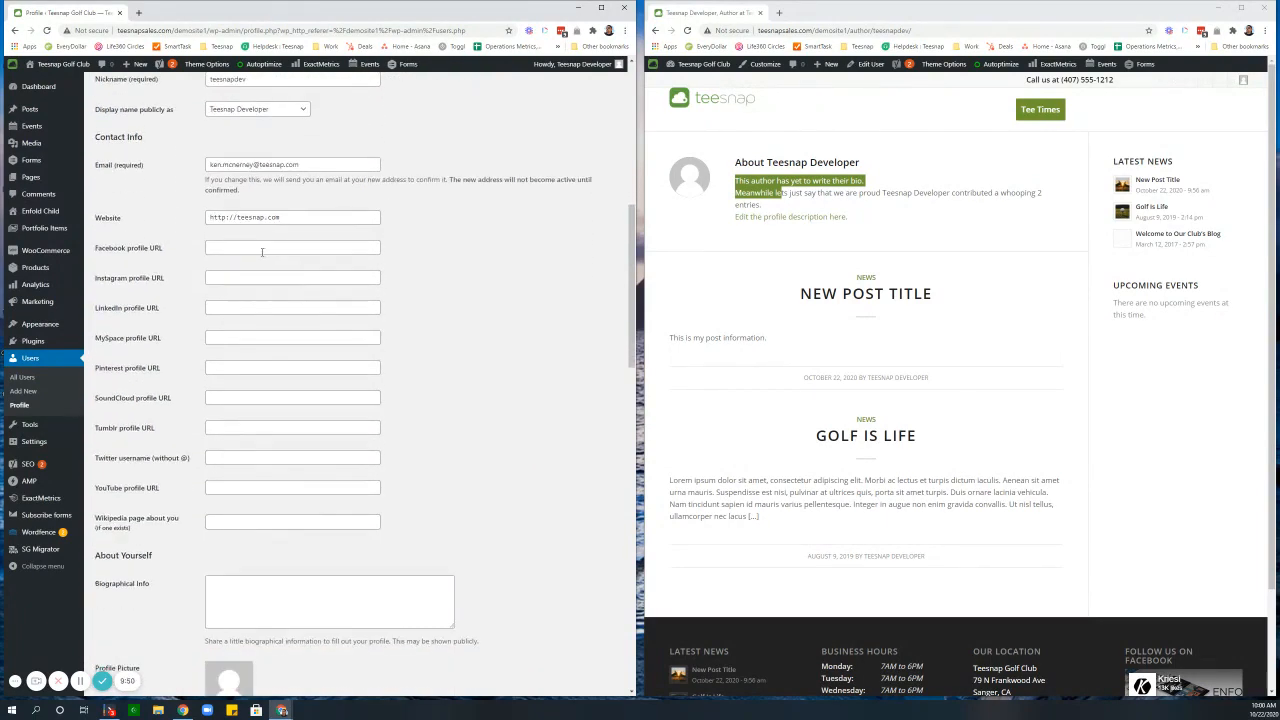
Step: Examine the profile's social links, Biographical Info, profile picture, account, Yoast SEO, and billing and shipping address sections
{"action": "scroll", "coordinate": [262, 252], "scroll_direction": "down", "scroll_amount": 1}
{"action": "scroll", "coordinate": [285, 232], "scroll_direction": "down", "scroll_amount": 3}
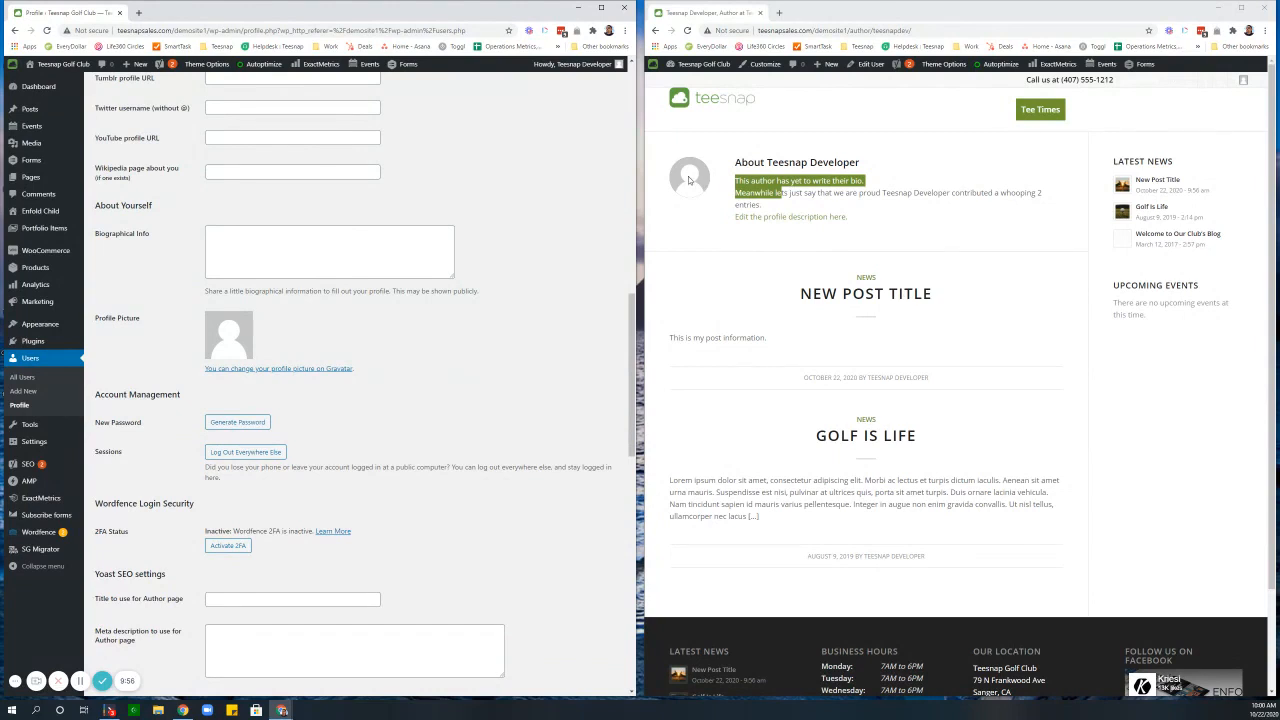
{"action": "left_click", "coordinate": [284, 255]}
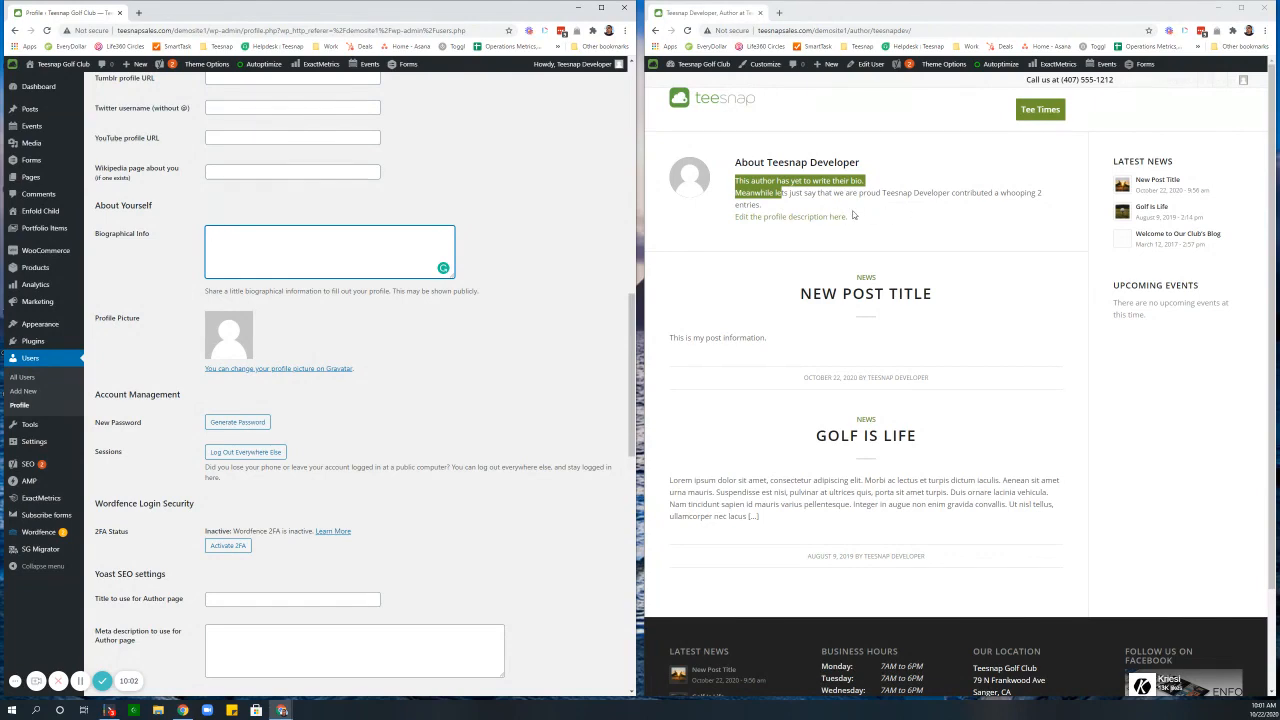
{"action": "scroll", "coordinate": [508, 277], "scroll_direction": "down", "scroll_amount": 1}
{"action": "scroll", "coordinate": [508, 277], "scroll_direction": "down", "scroll_amount": 7}
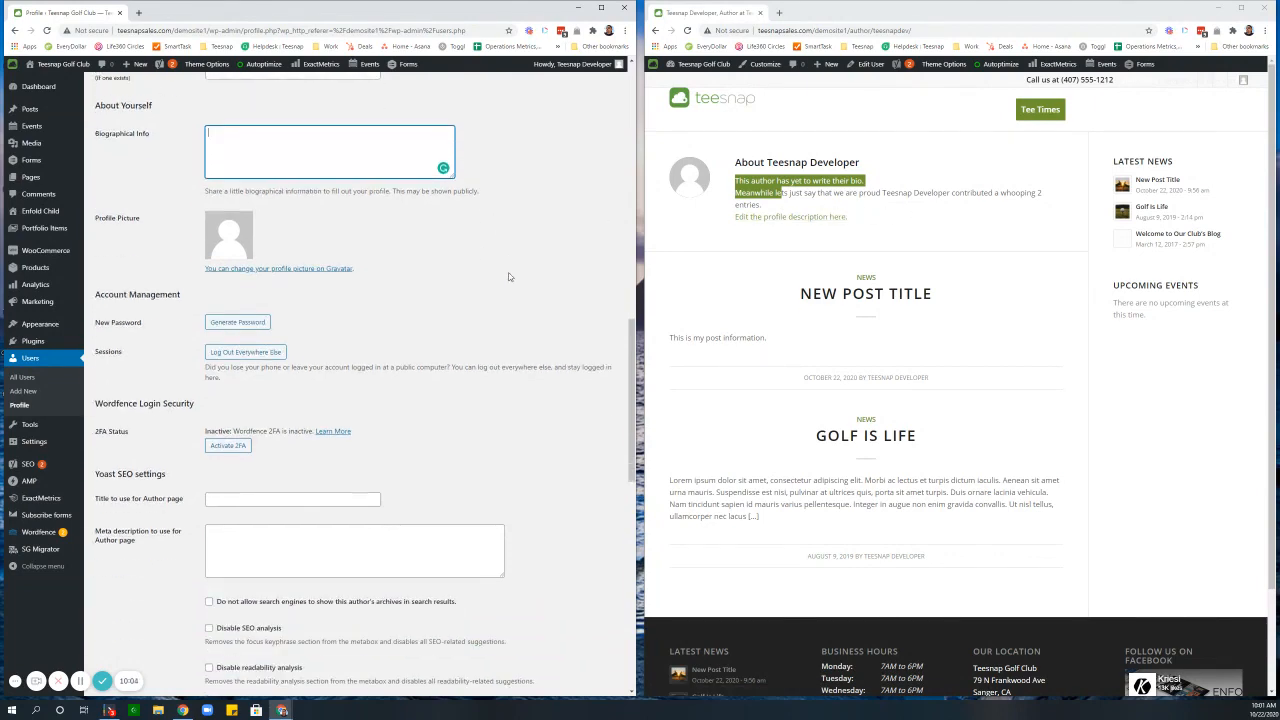
{"action": "scroll", "coordinate": [508, 277], "scroll_direction": "down", "scroll_amount": 2}
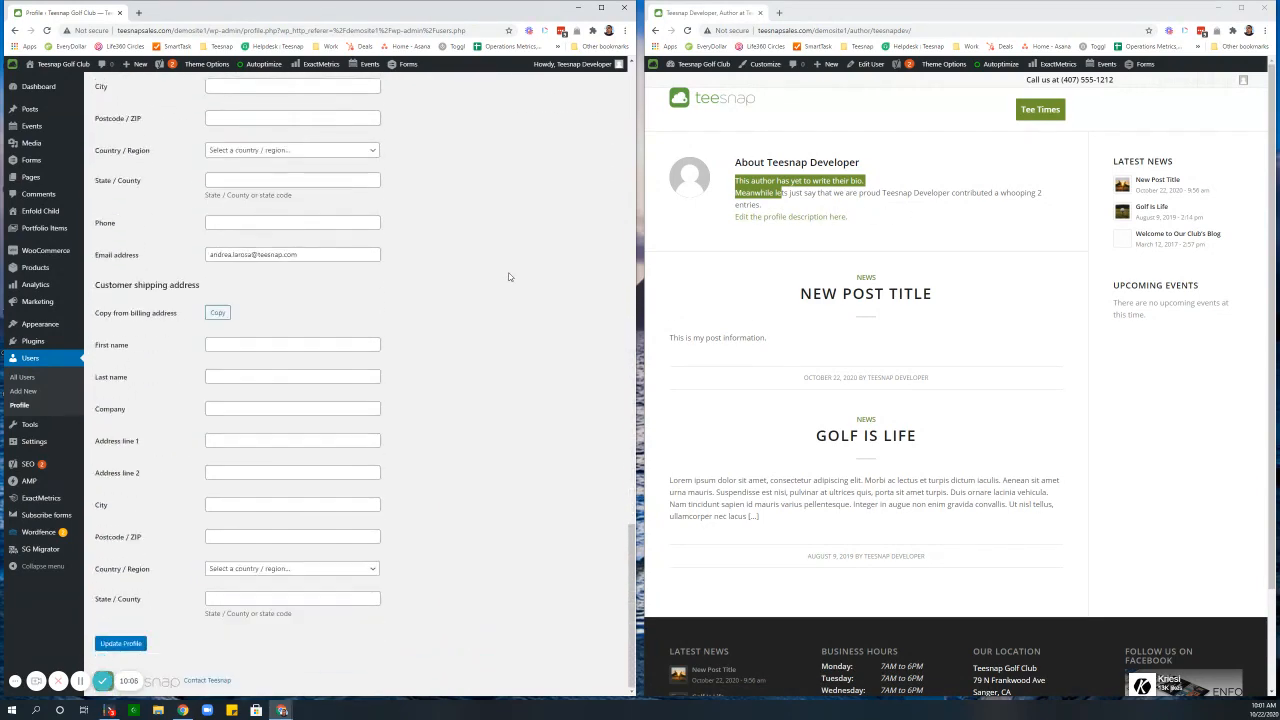
{"action": "scroll", "coordinate": [510, 277], "scroll_direction": "up", "scroll_amount": 6}
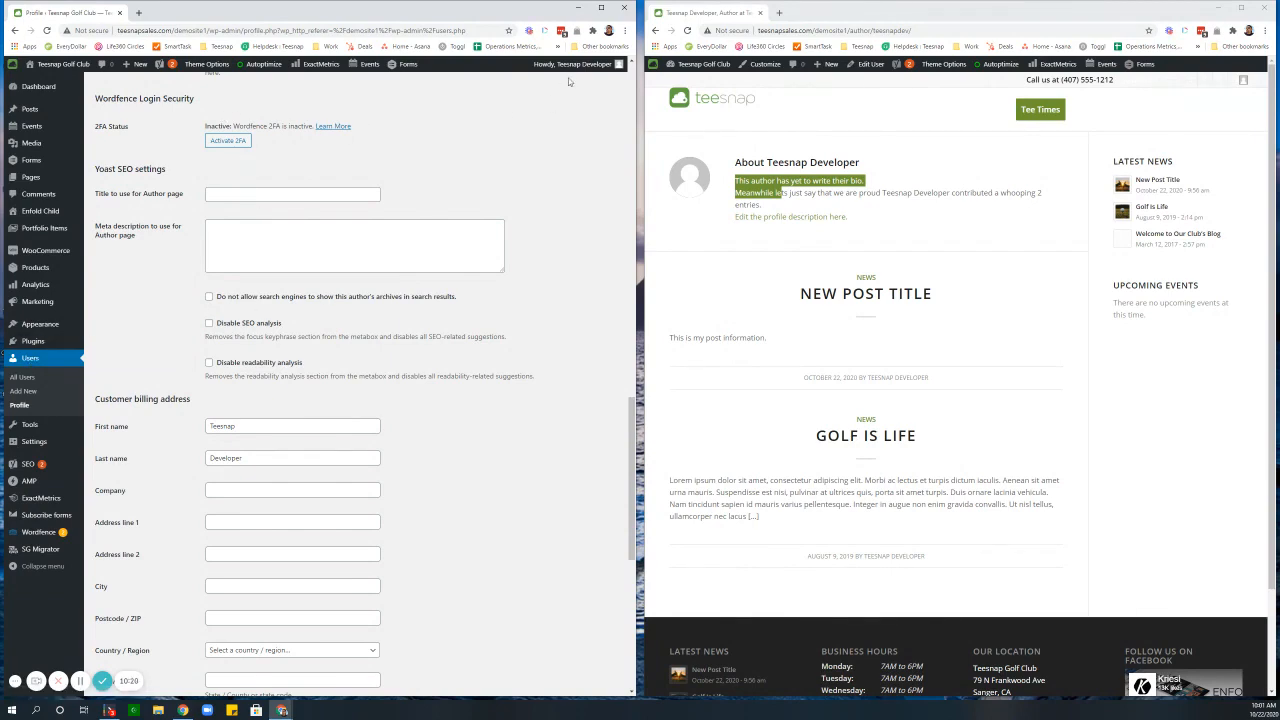
{"action": "scroll", "coordinate": [304, 246], "scroll_direction": "up", "scroll_amount": 5}
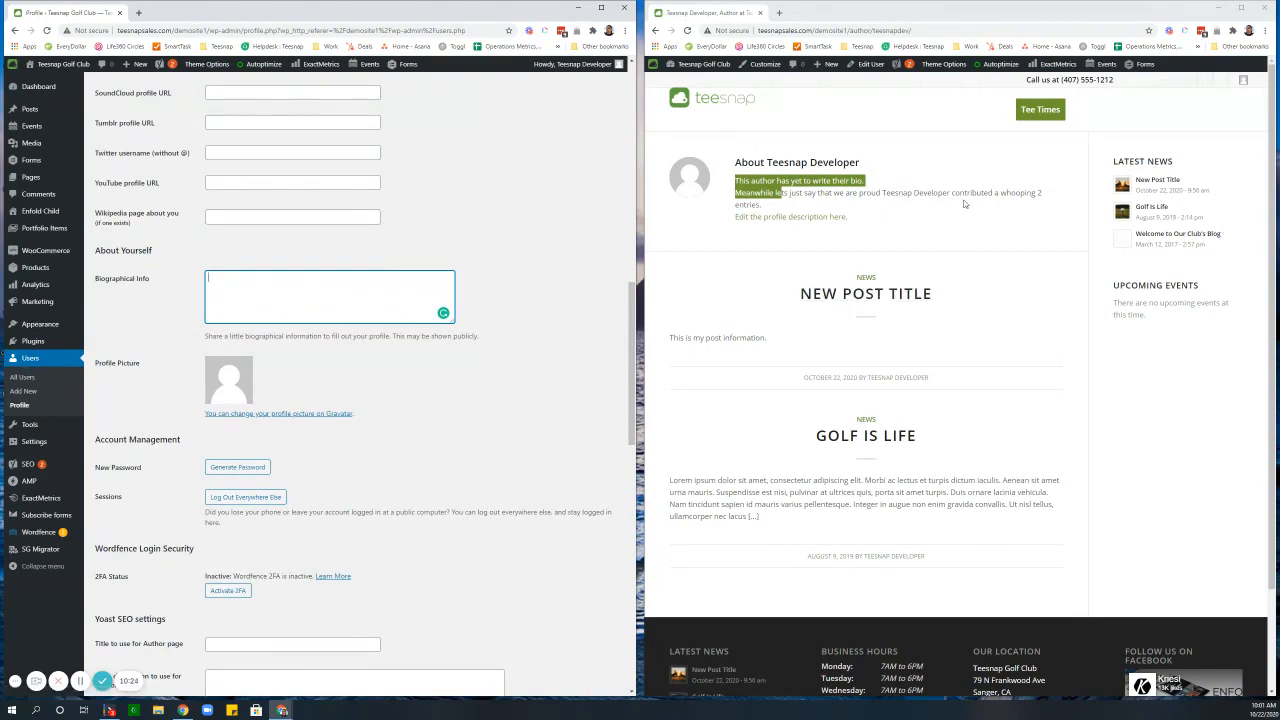
{"action": "scroll", "coordinate": [971, 206], "scroll_direction": "down", "scroll_amount": 2}
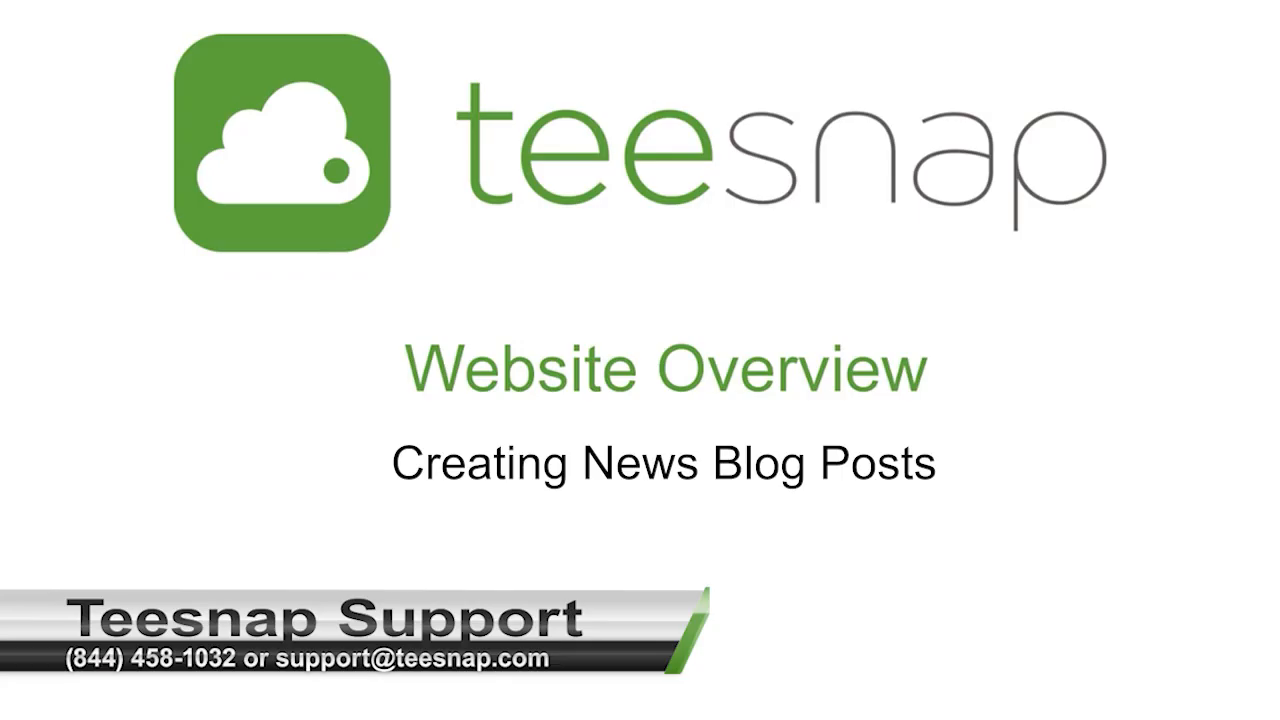